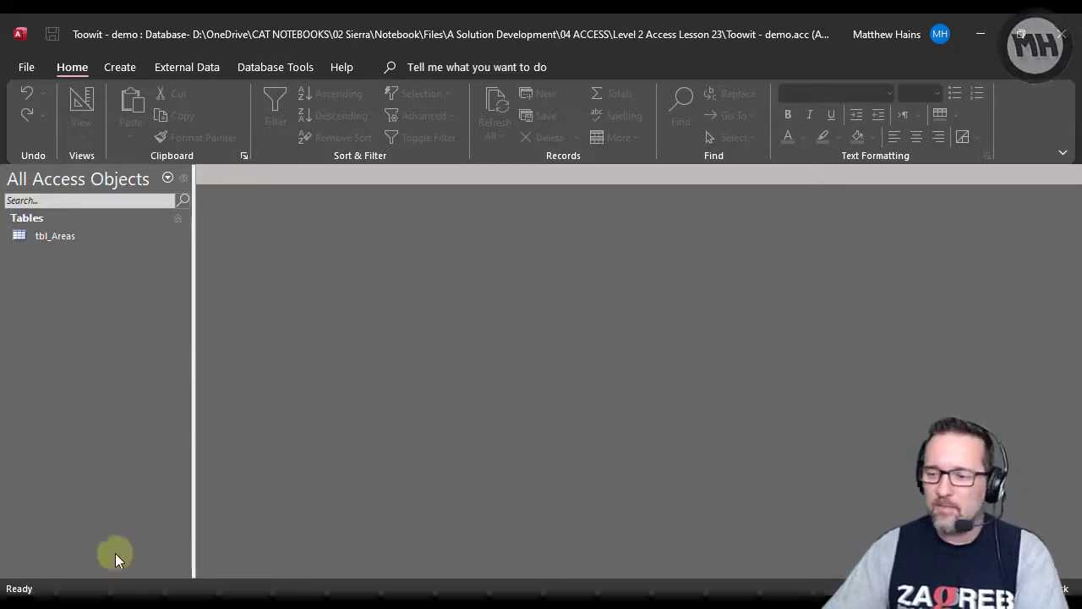
Review the Consultants worksheet in Toowit2021 - To Import.xlsx and the records in the database's tbl_Areas table.
click(109, 602)
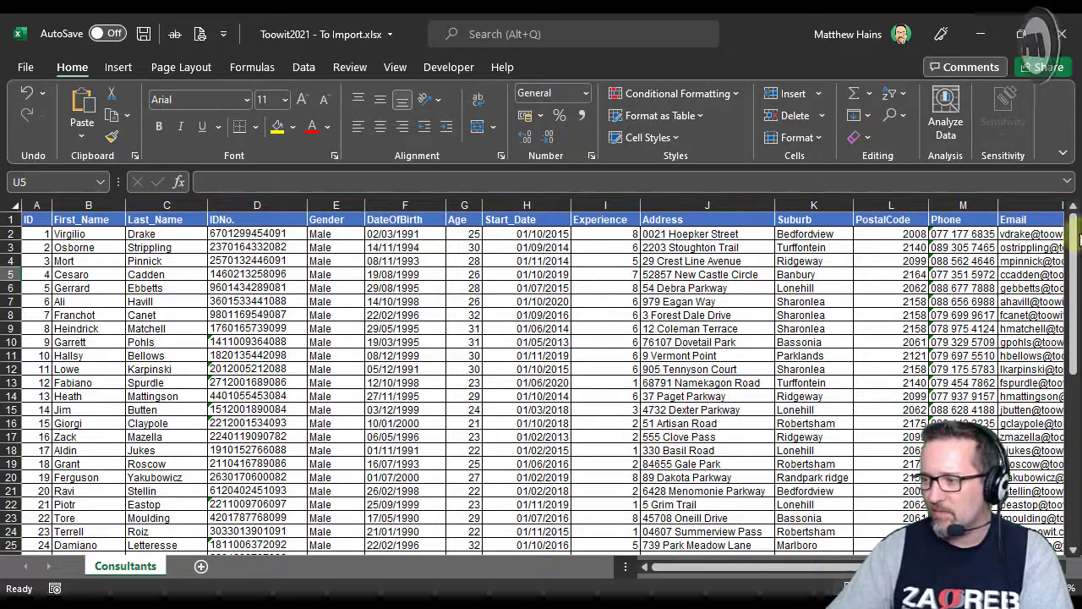
drag(1072, 230, 1070, 160)
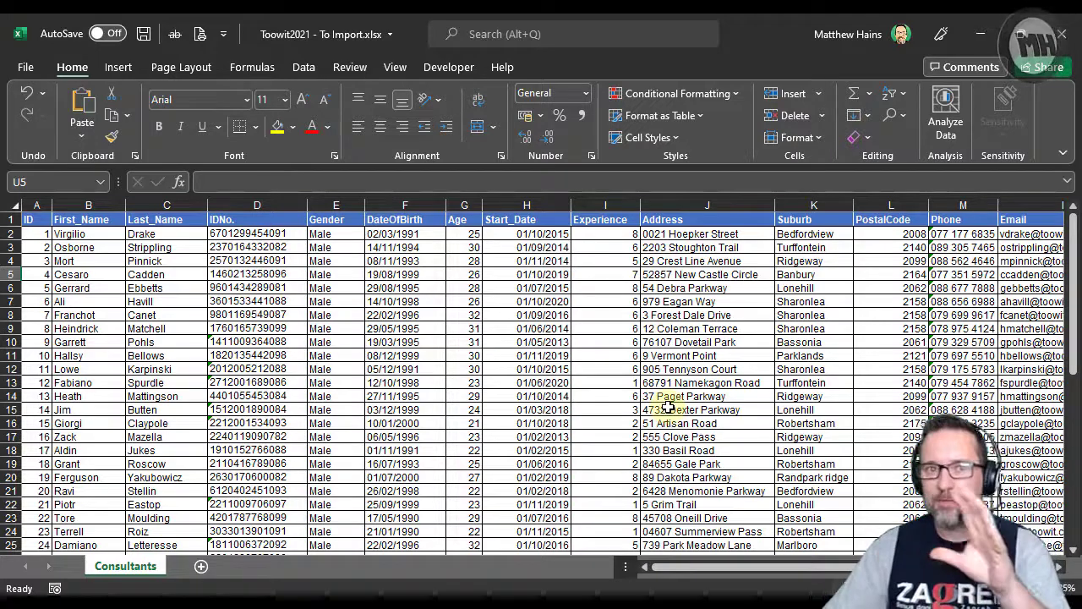
click(60, 602)
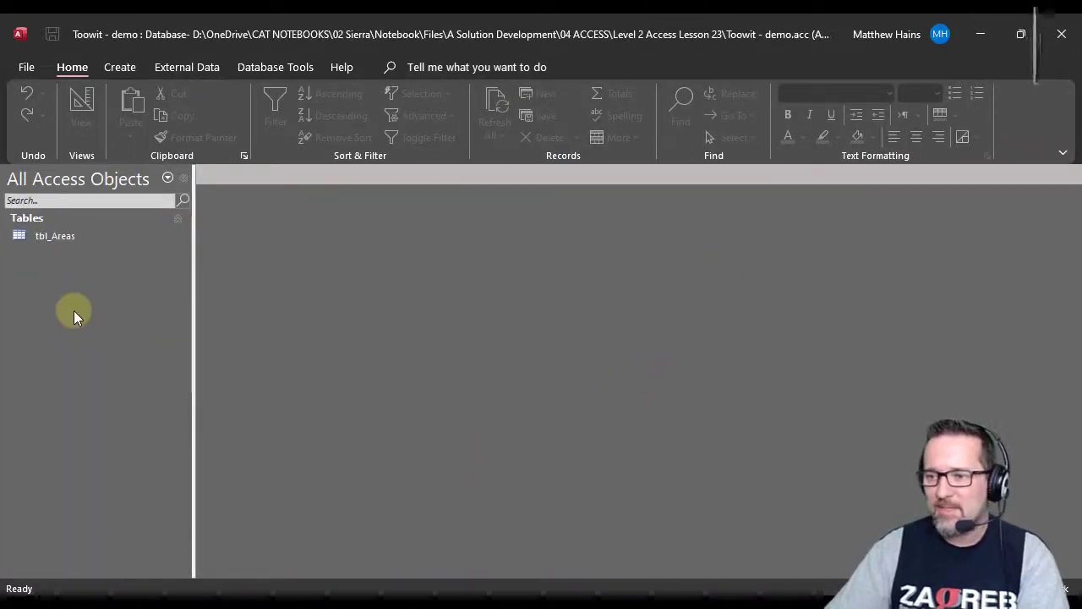
double_click(43, 239)
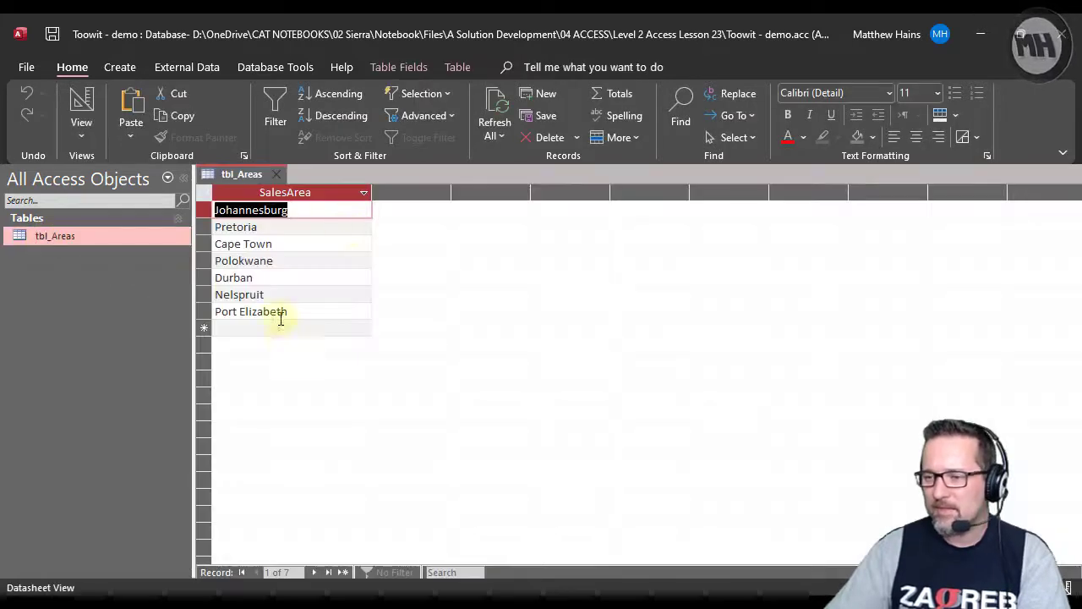
middle_click(247, 169)
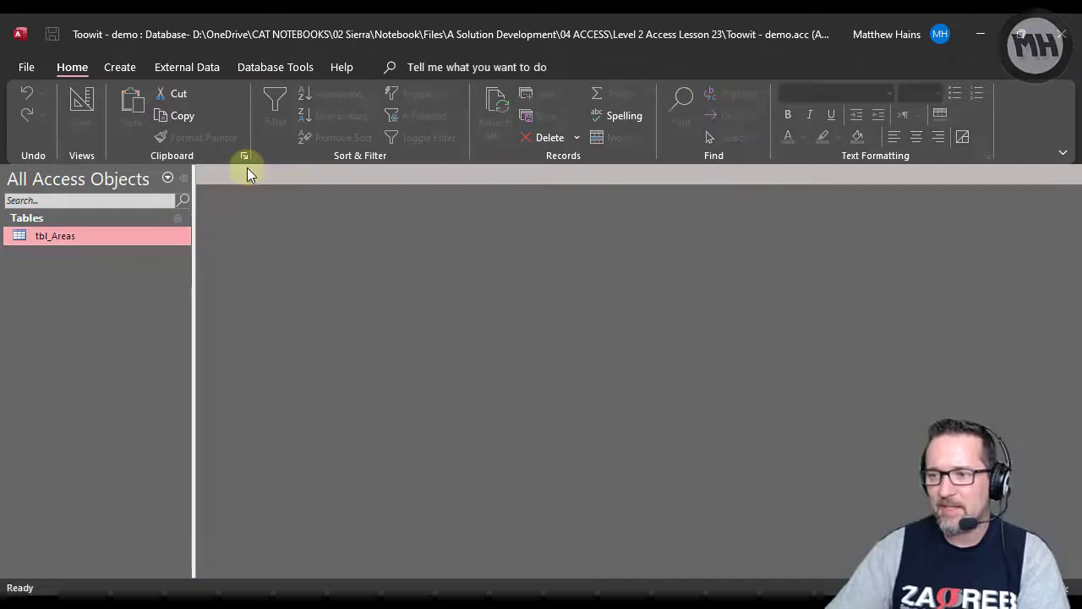
key(alt+Tab)
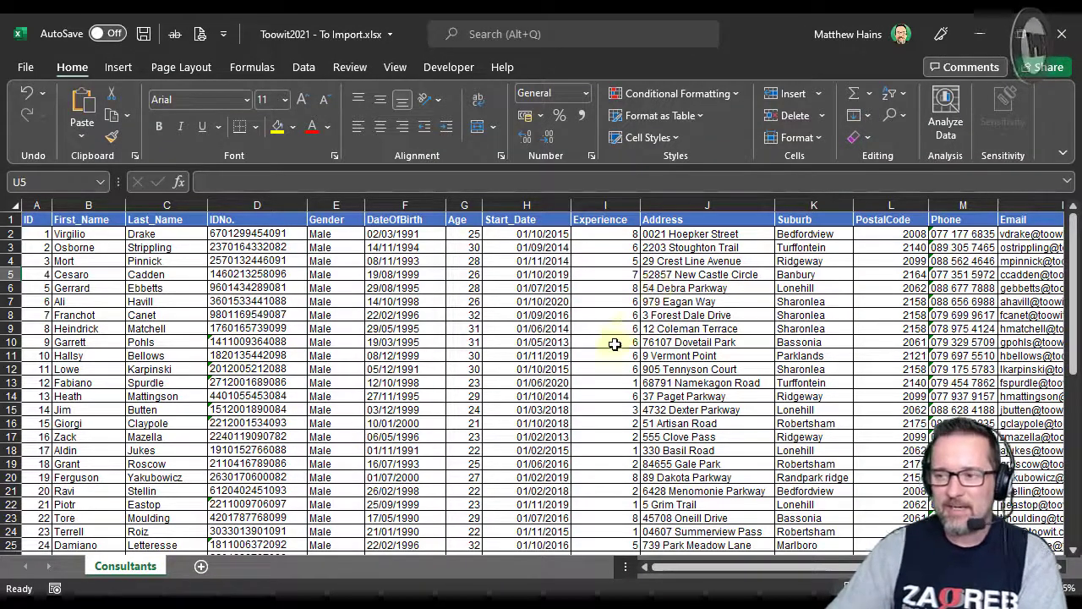
scroll(615, 343, down, 6)
scroll(615, 345, up, 6)
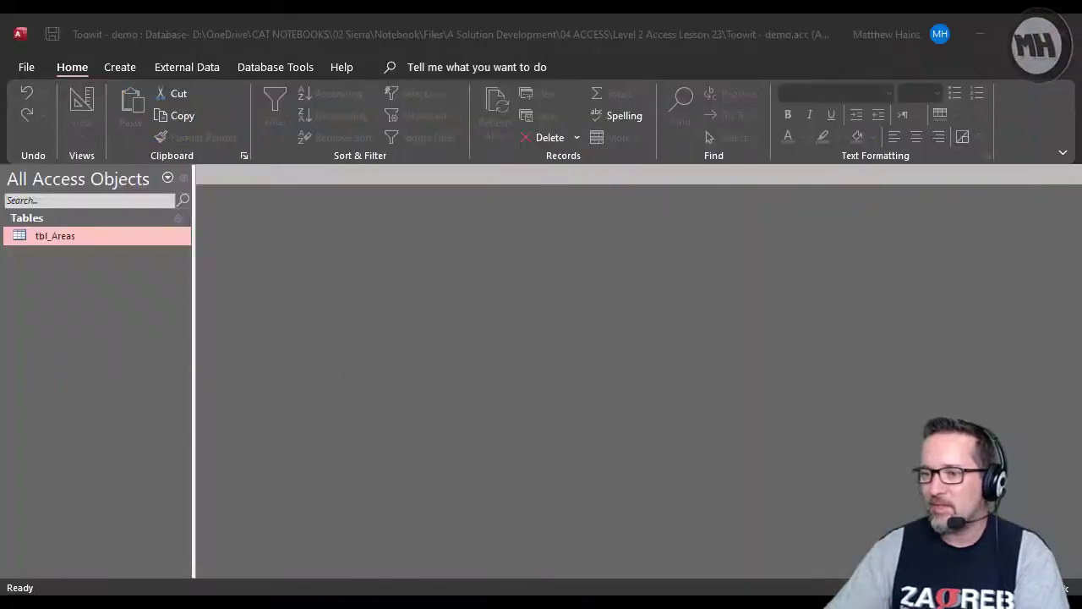
Switch to the Access database and start an import from an Excel file as a new data source.
click(125, 363)
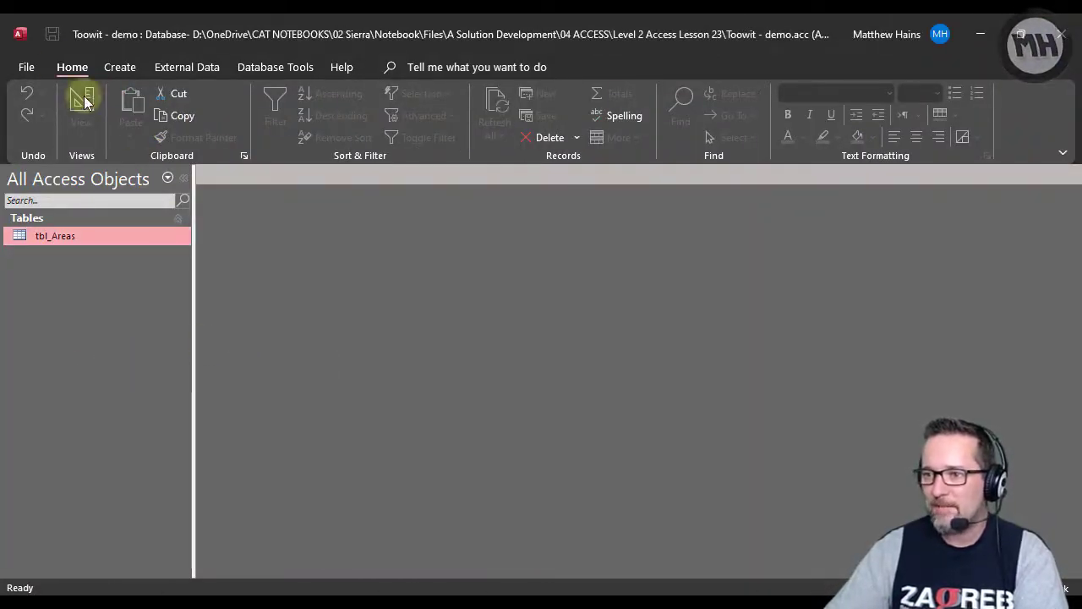
click(184, 70)
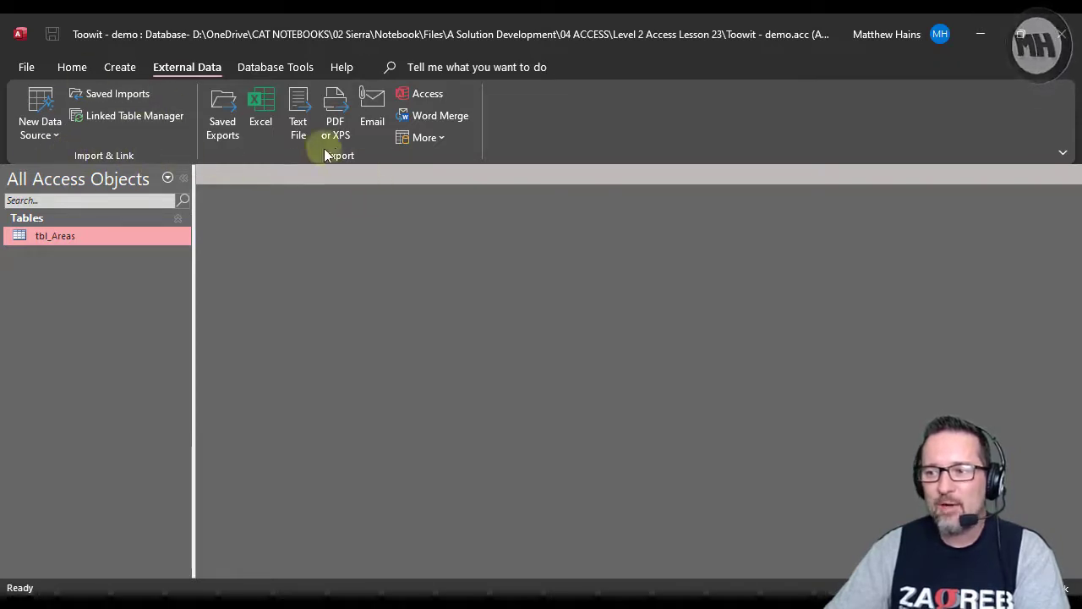
click(57, 140)
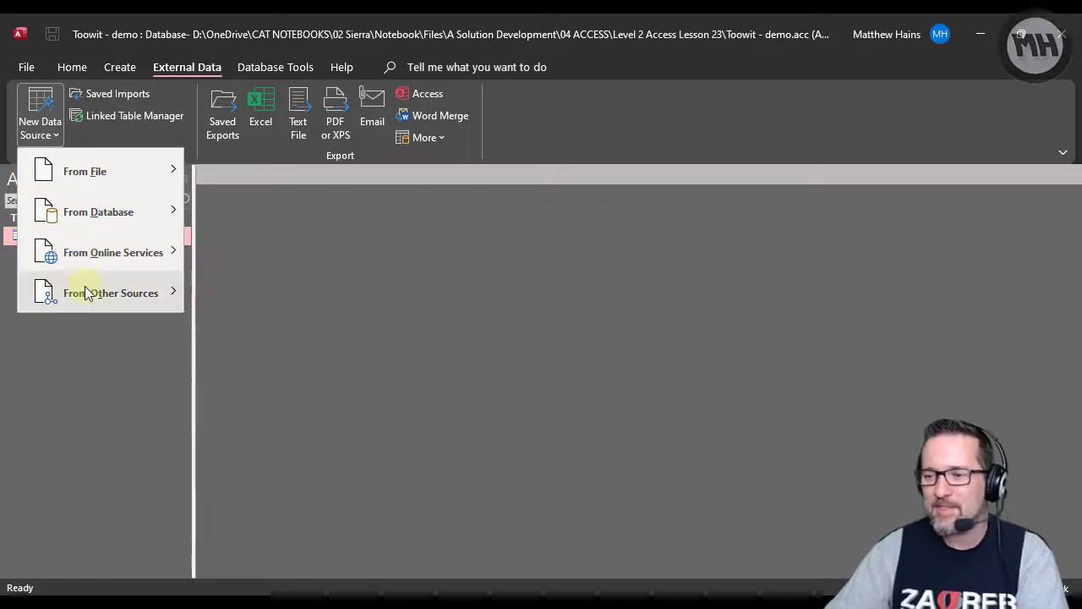
mouse_move(80, 172)
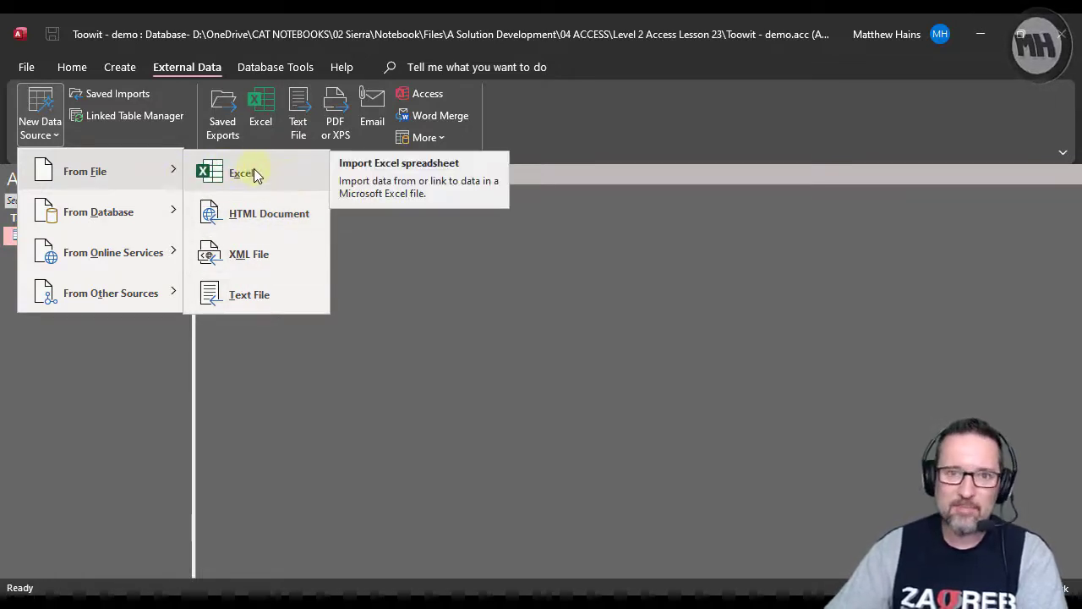
click(253, 172)
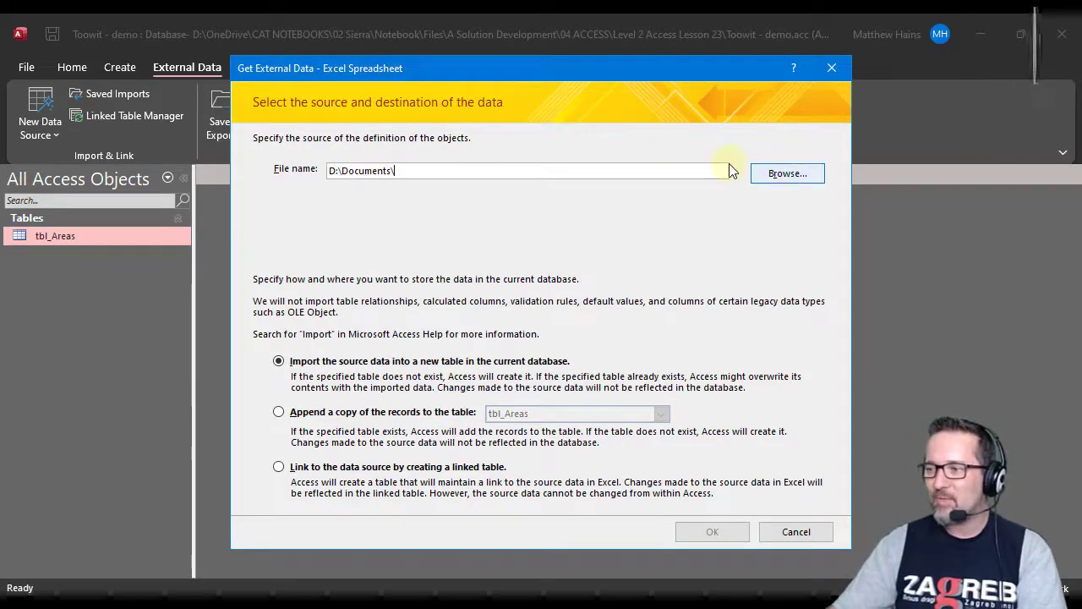
Choose Toowit2021 - To Import.xlsx from the Desktop as the source file.
click(786, 175)
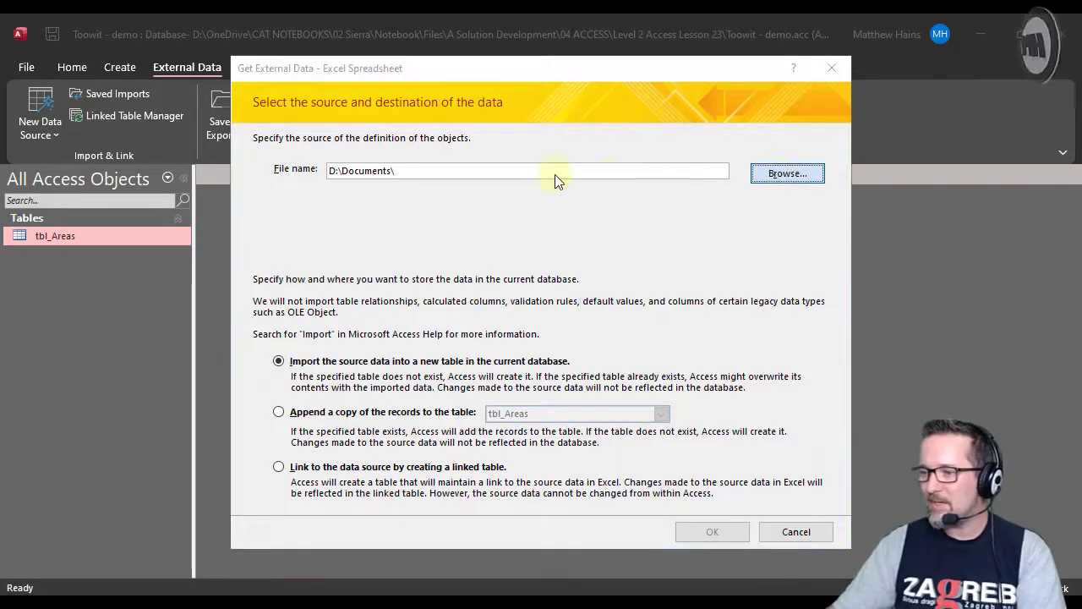
drag(549, 372, 551, 178)
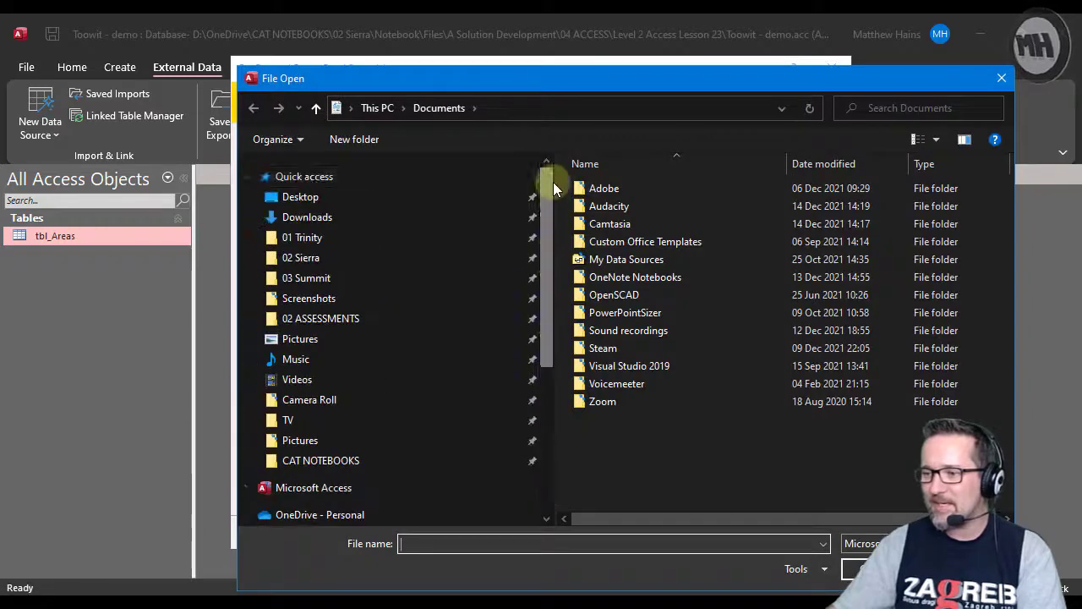
click(308, 196)
double_click(659, 224)
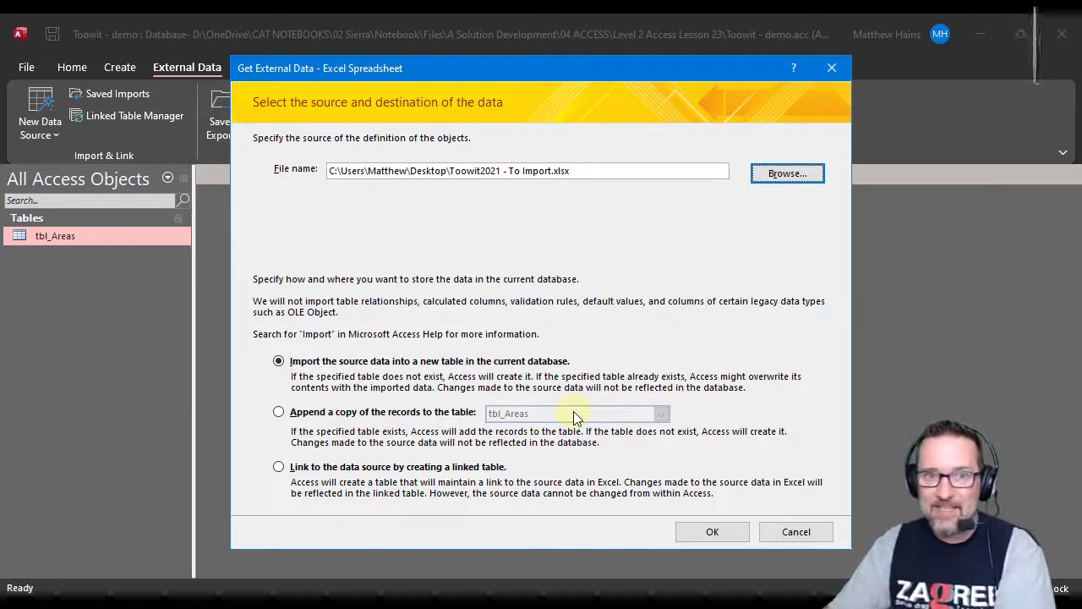
Set the import to append a copy of the records to the tbl_Areas table.
click(342, 416)
click(660, 414)
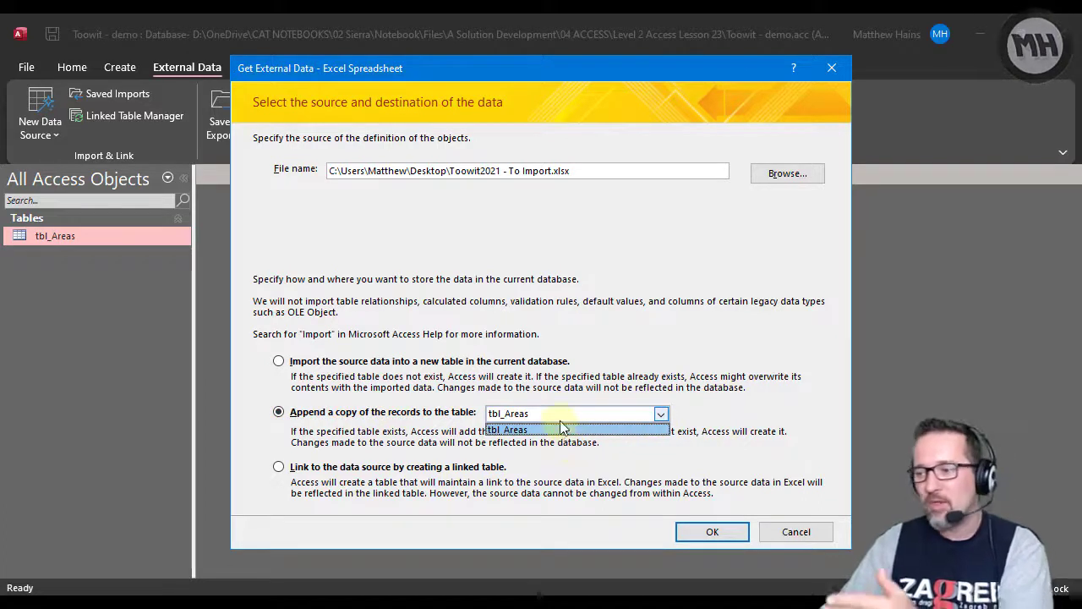
click(555, 430)
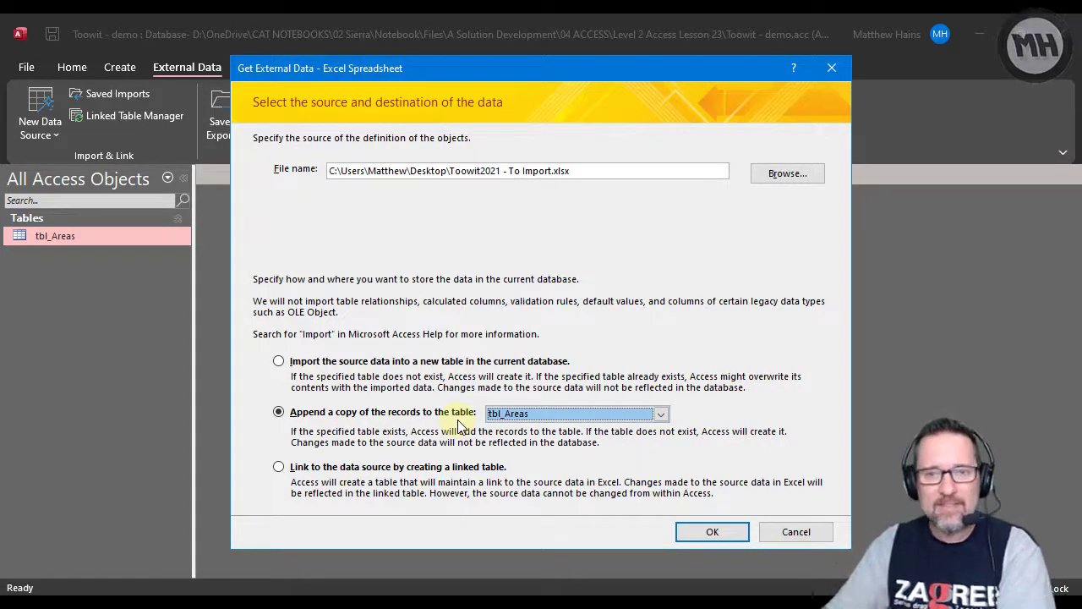
Set the import to create a new table in the current database, using the Consultants worksheet as its source.
click(404, 362)
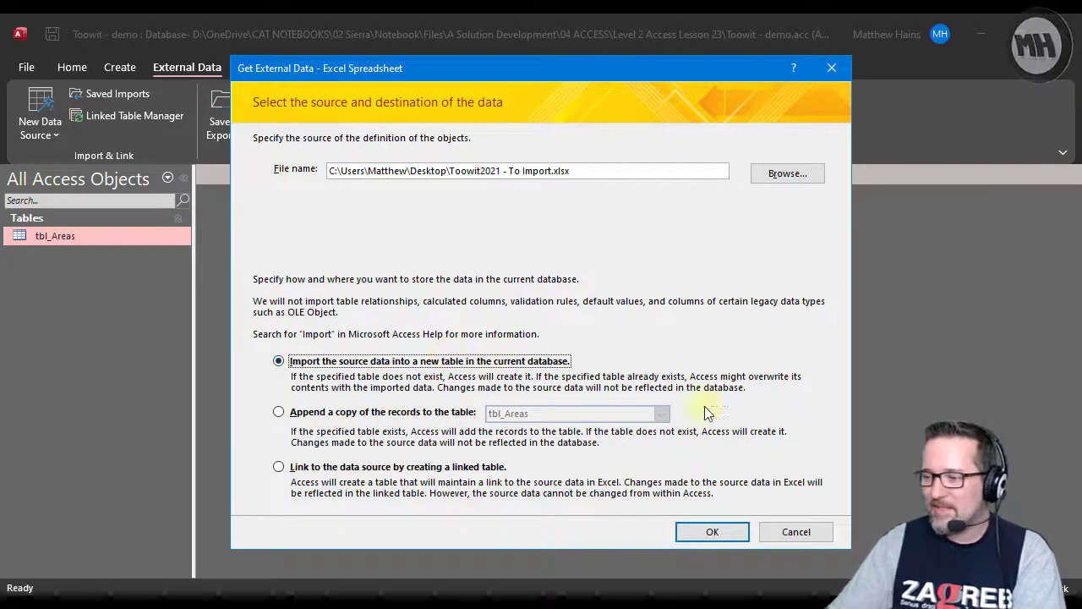
click(724, 534)
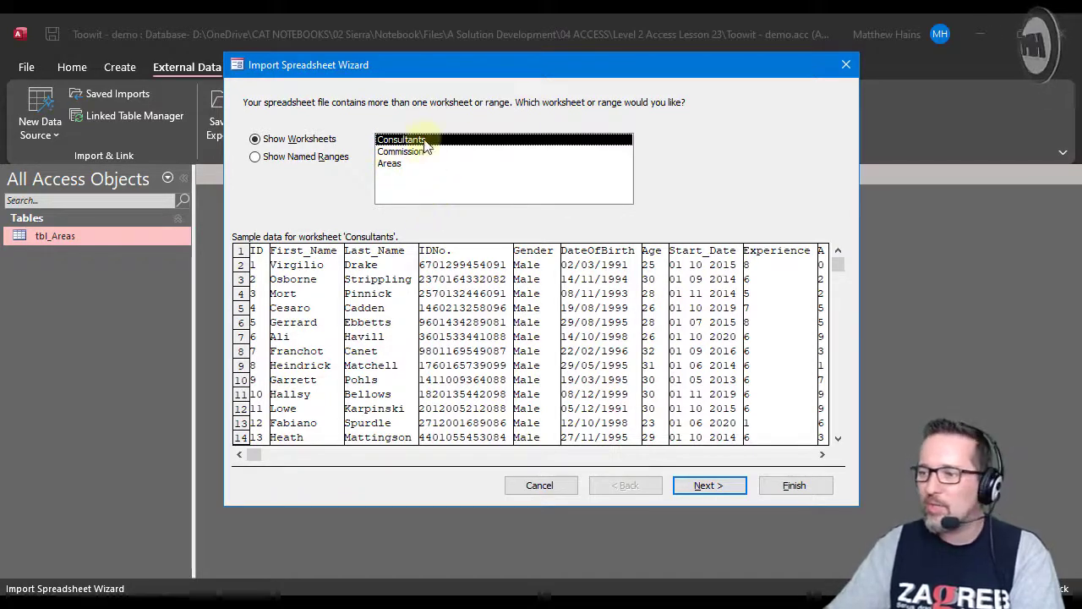
click(399, 154)
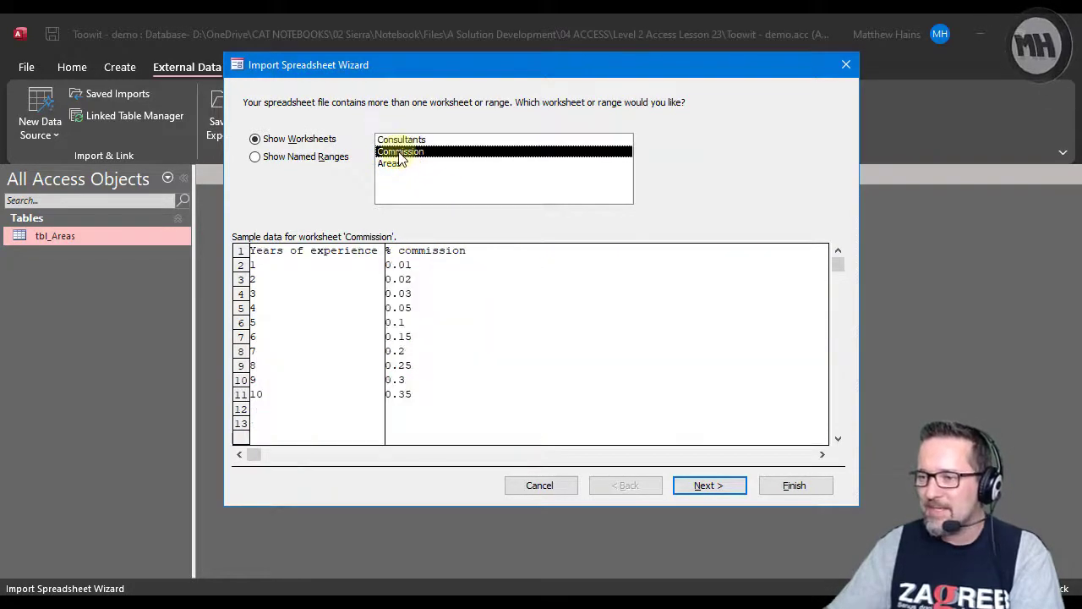
click(397, 166)
click(402, 152)
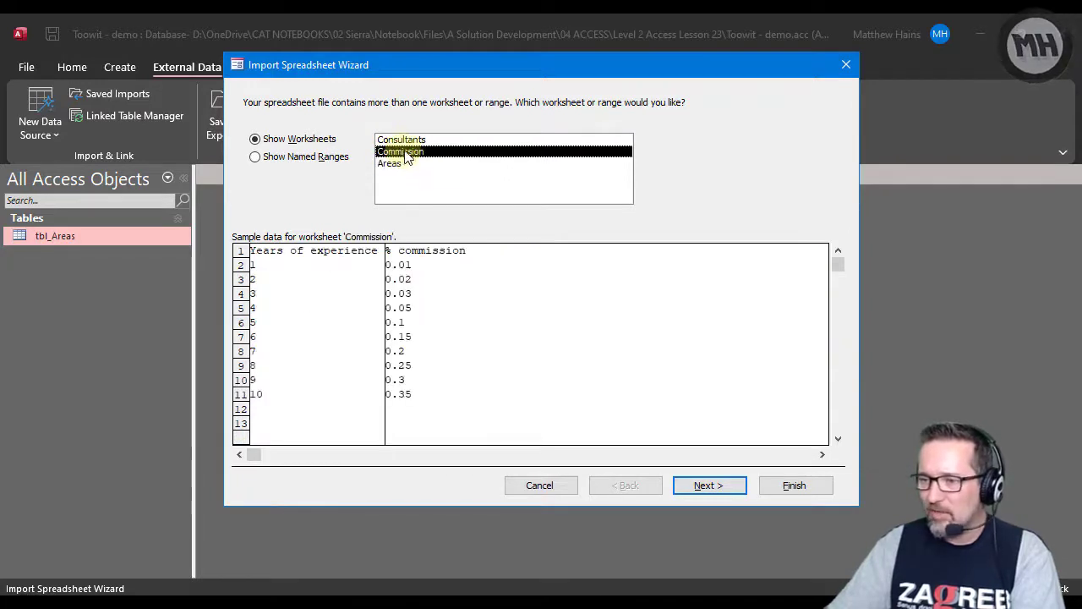
click(410, 140)
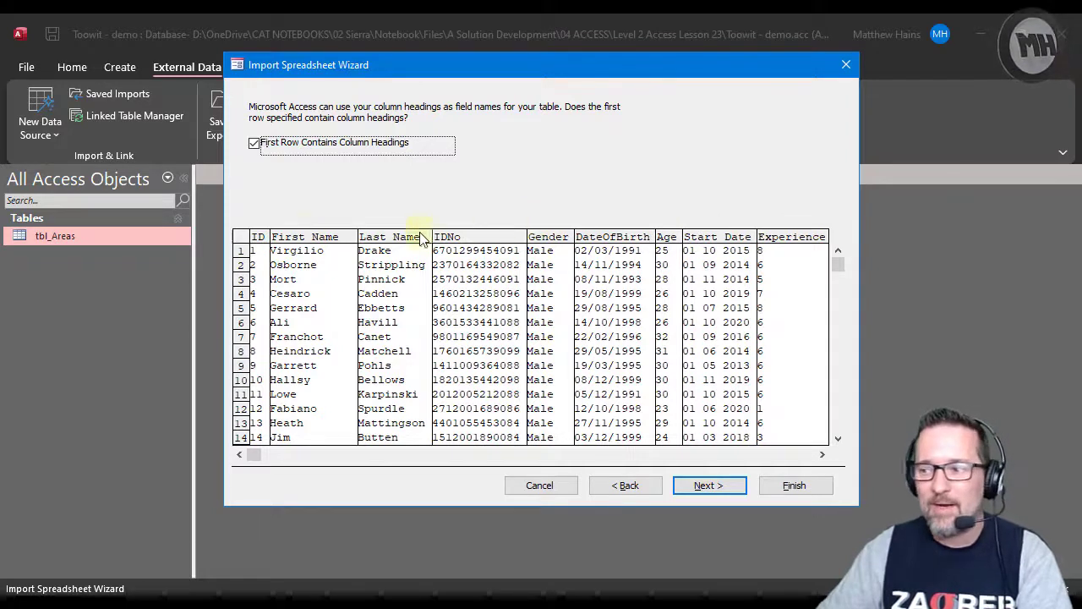
Compare the preview with and without first-row column headings, keep the headings enabled and continue to the field options.
click(257, 145)
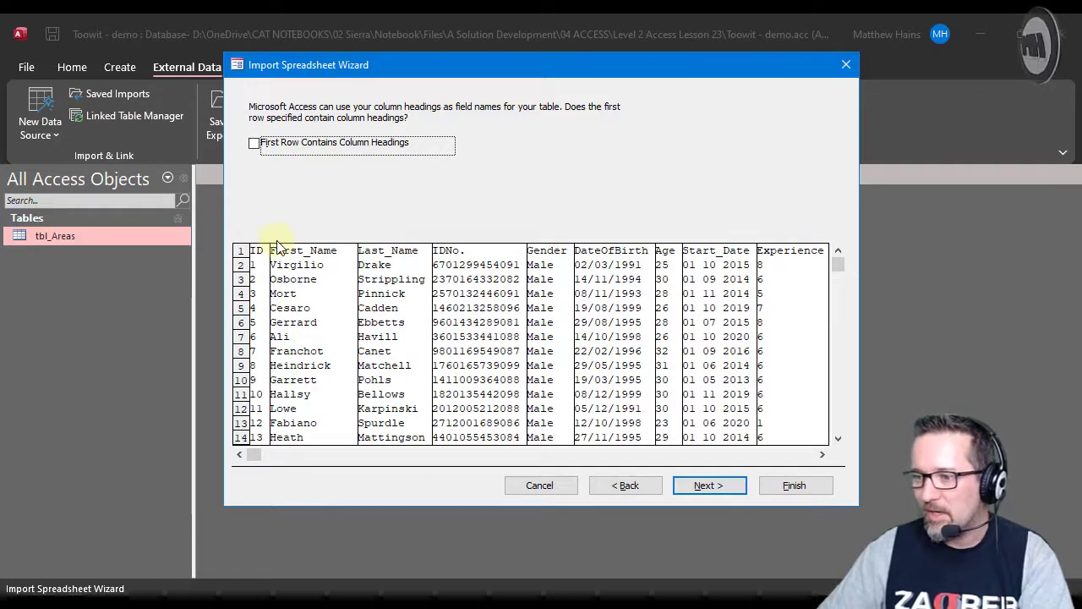
click(288, 149)
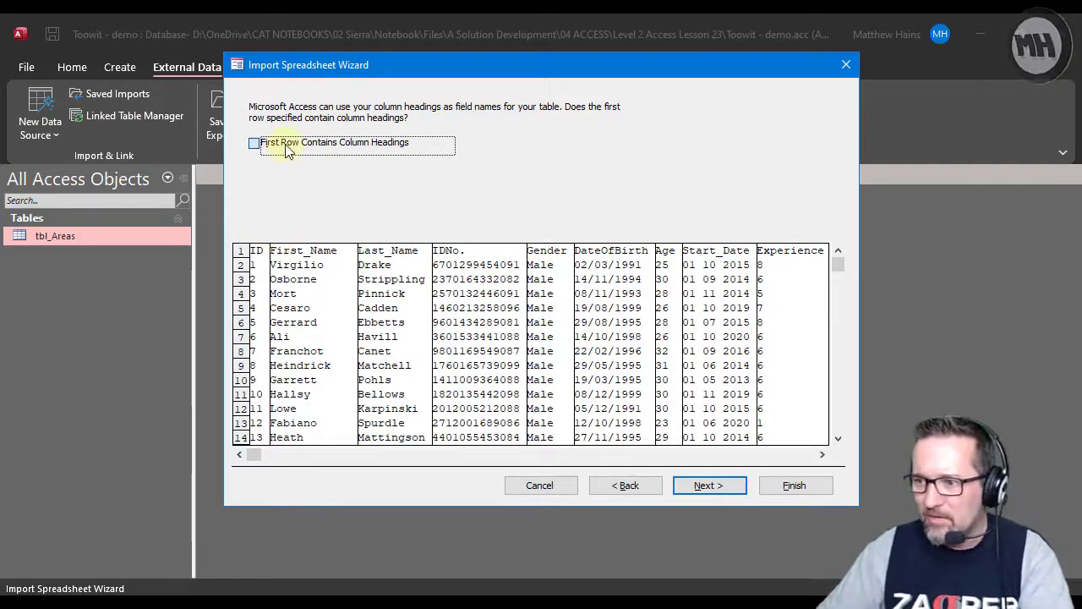
click(338, 144)
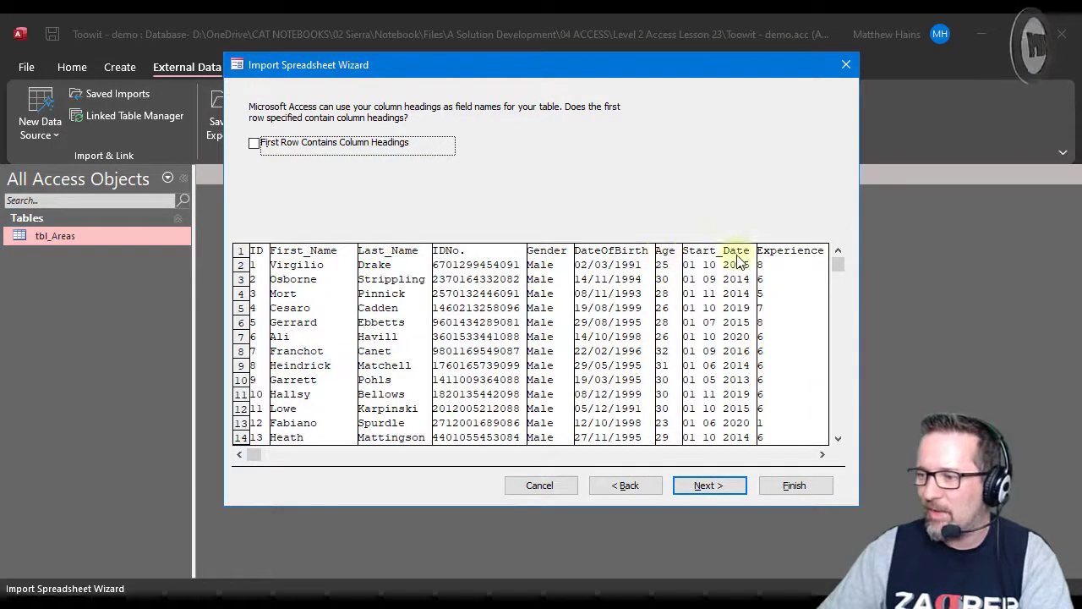
click(256, 146)
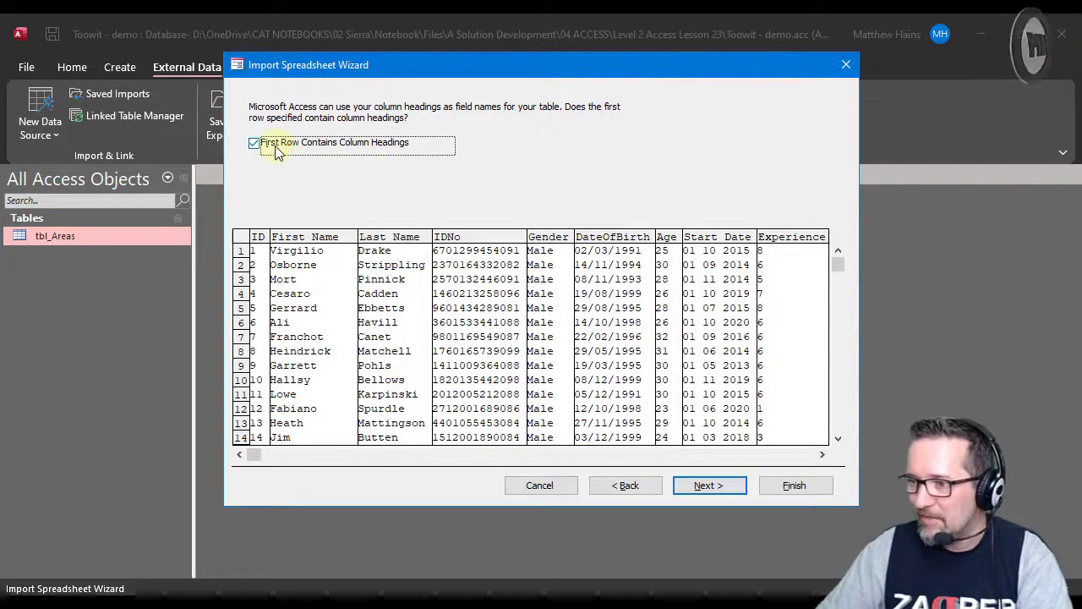
click(716, 489)
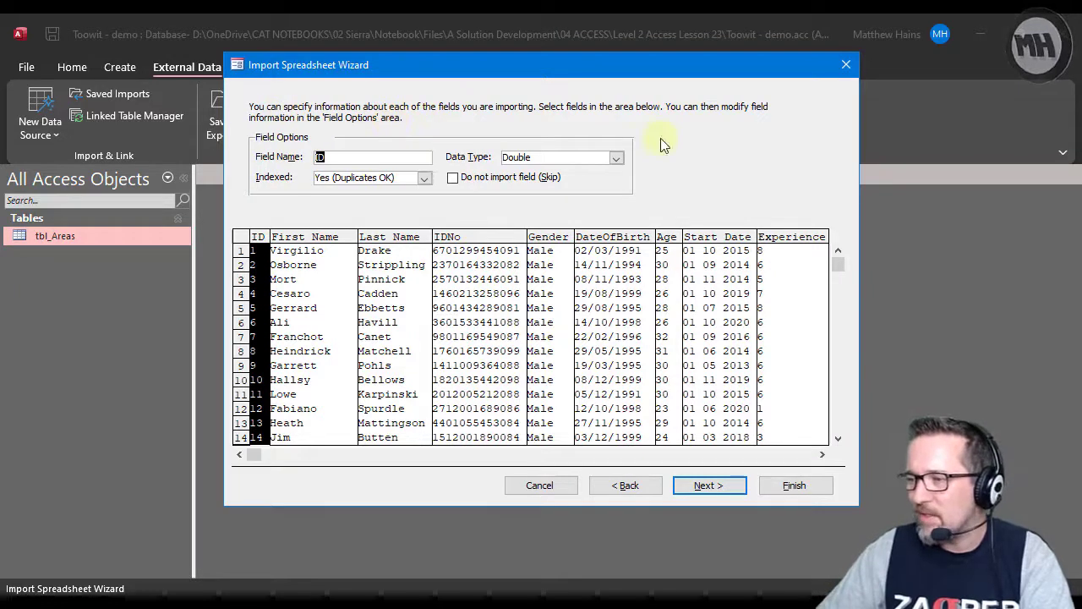
Examine the import options of individual fields, including ID, First Name, IDNo, Gender, DateOfBirth, Age, Start Date and Experience.
click(296, 239)
click(490, 241)
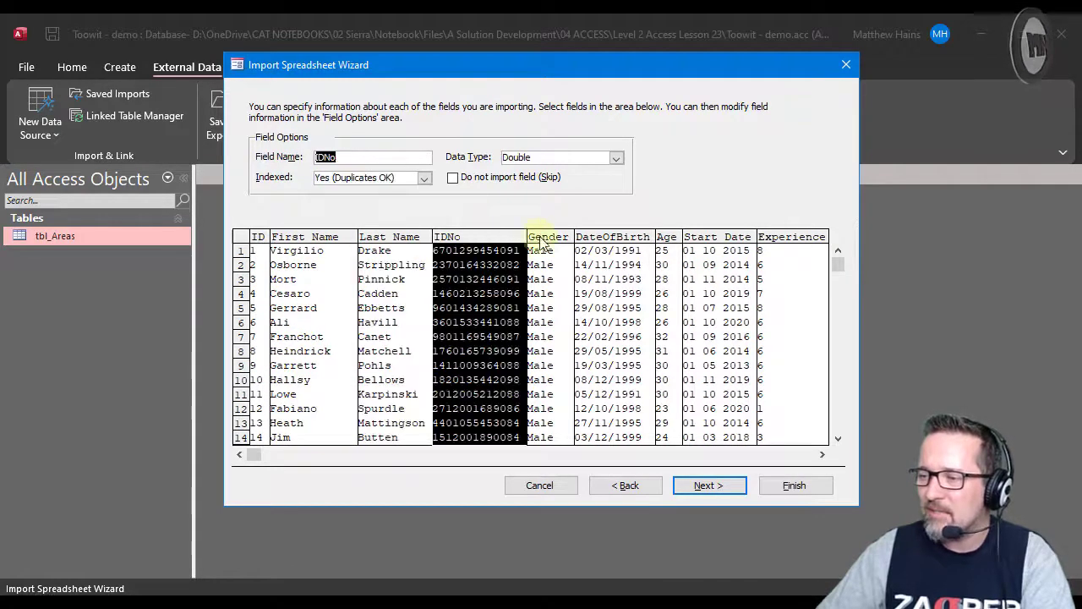
click(553, 241)
click(616, 239)
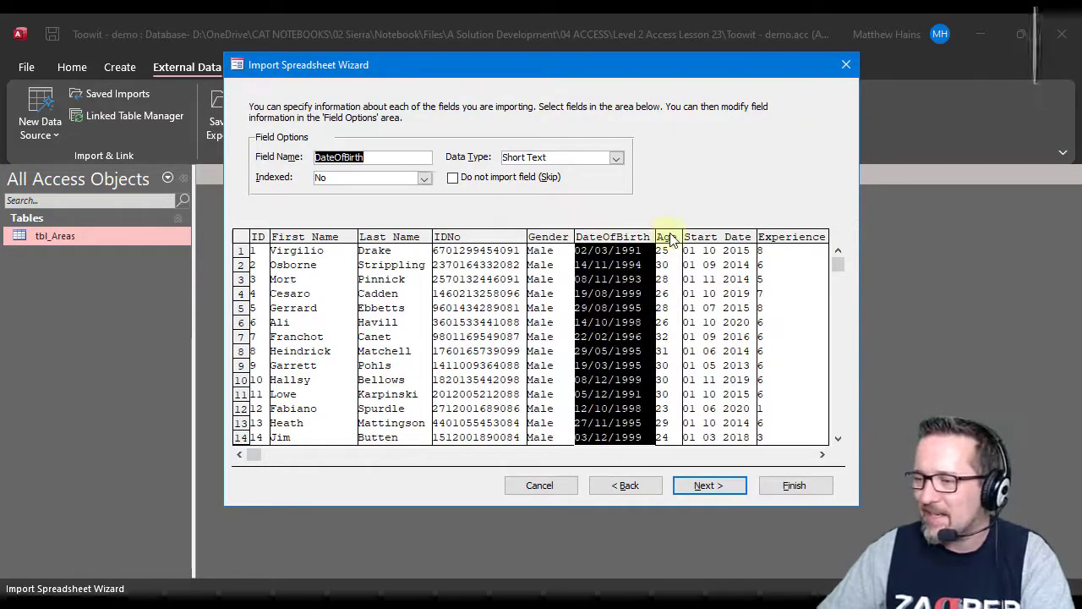
click(667, 239)
click(725, 240)
click(763, 237)
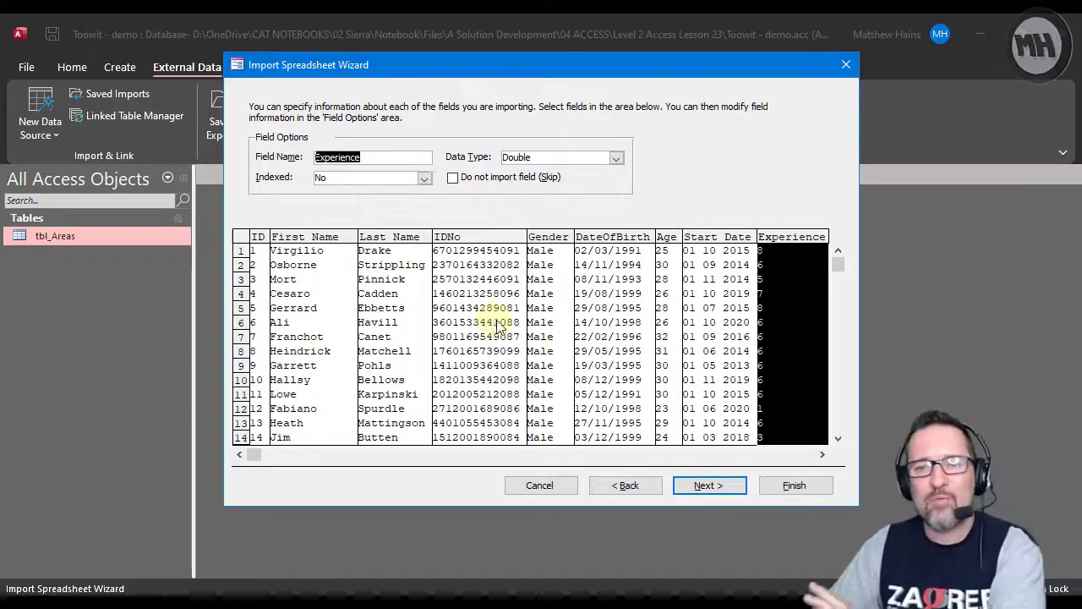
click(318, 241)
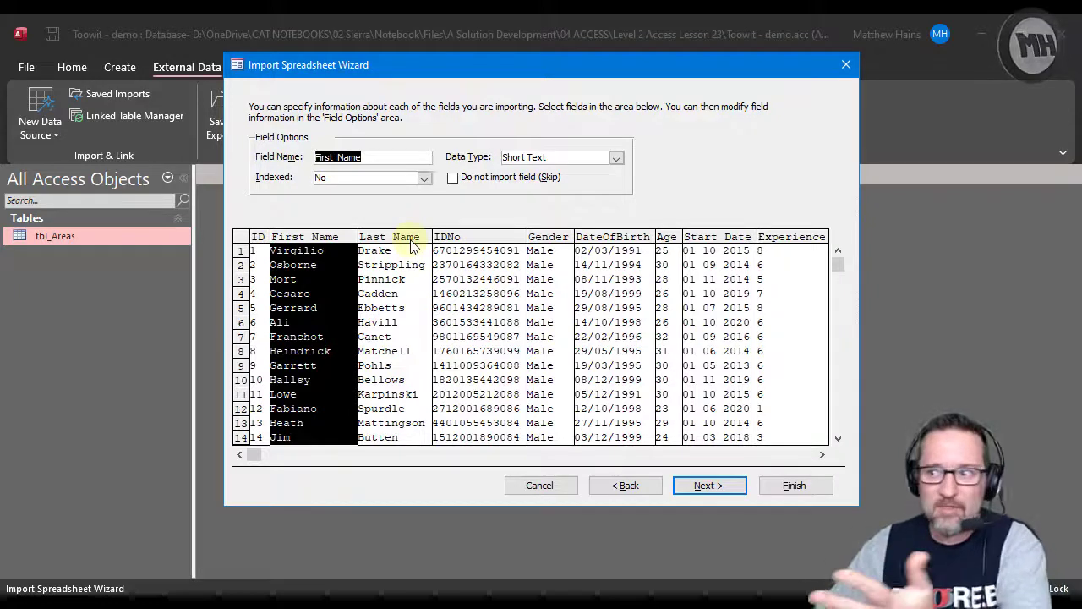
click(257, 239)
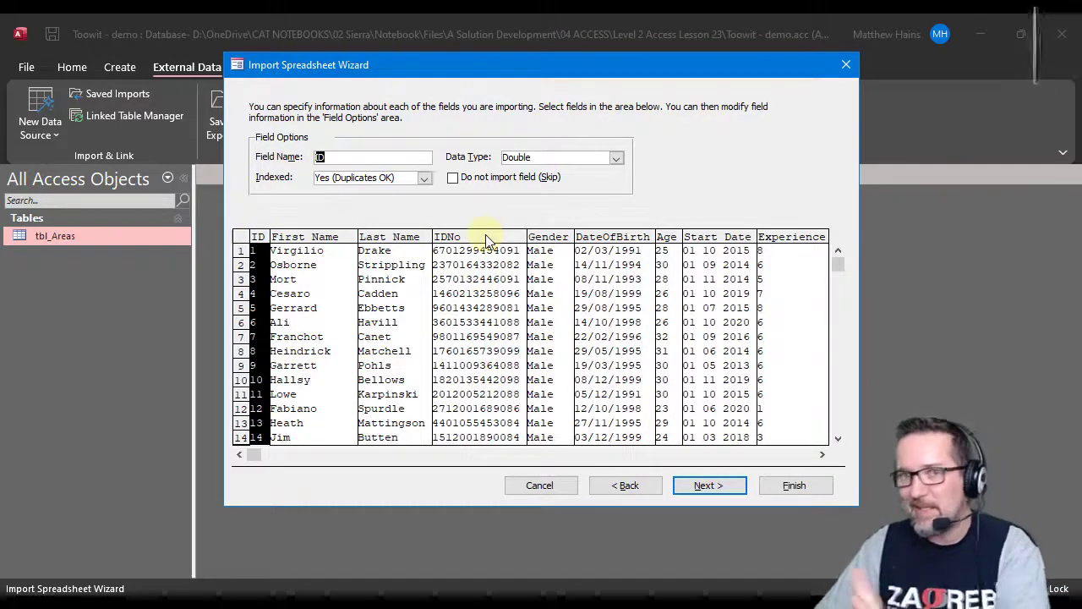
Continue to the primary key options and choose no primary key for the new table.
click(707, 486)
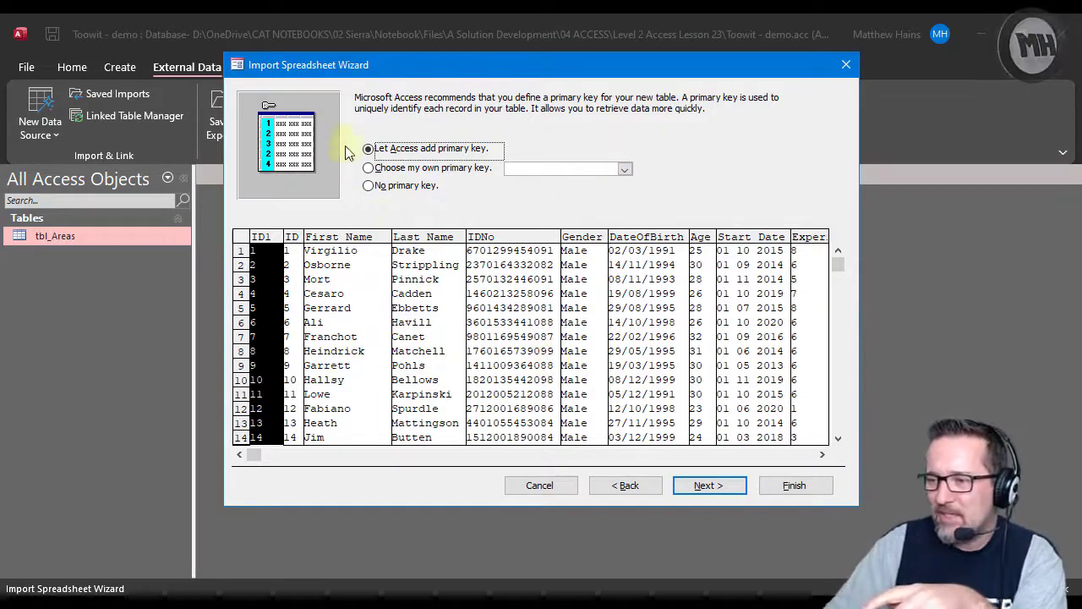
click(393, 188)
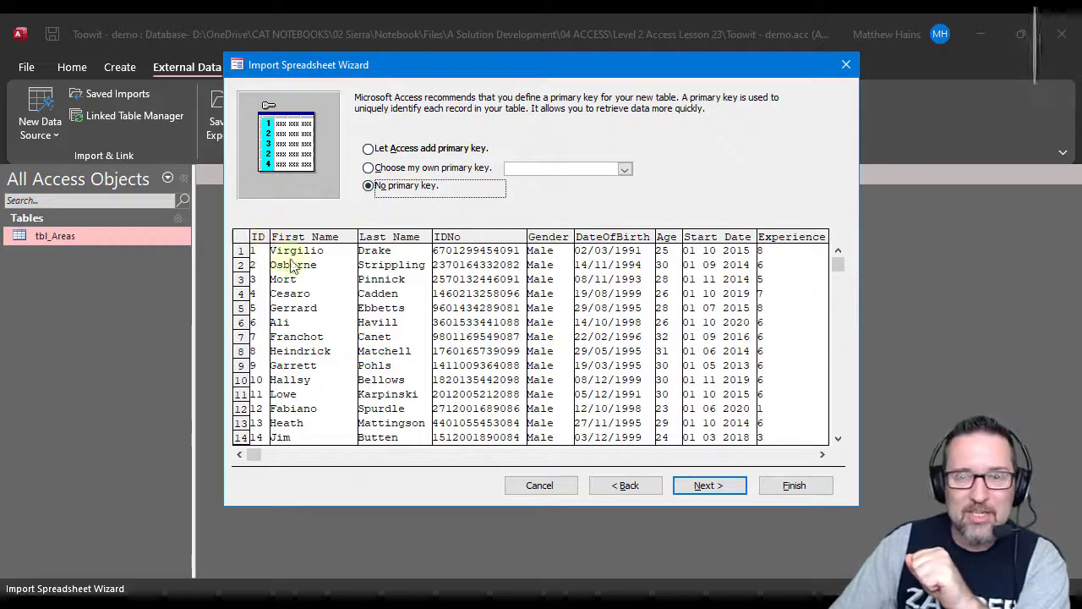
mouse_move(837, 264)
mouse_down()
mouse_move(842, 347)
mouse_move(837, 255)
mouse_up()
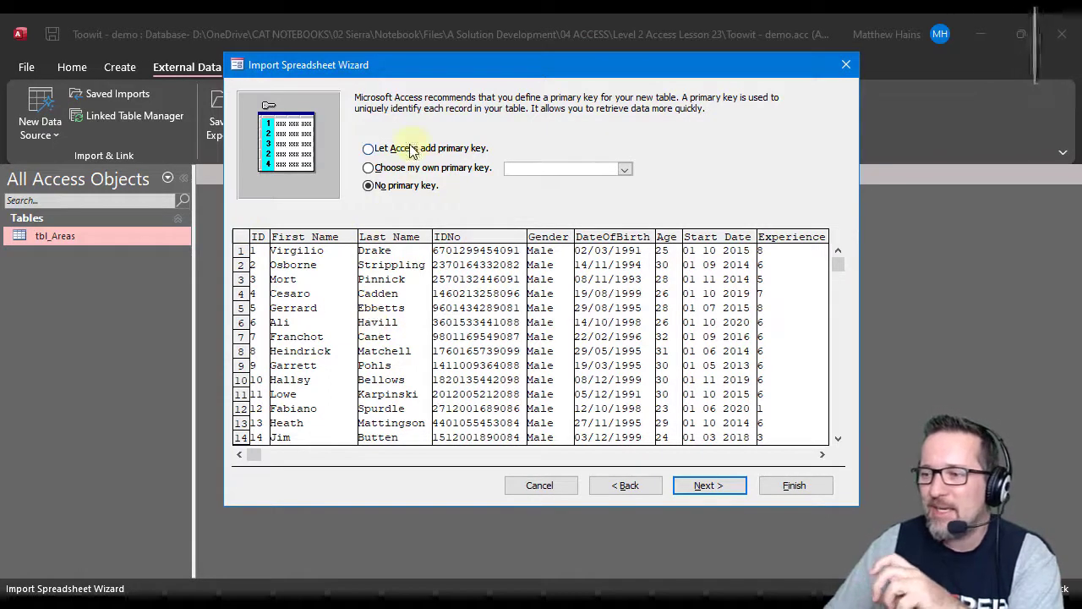
Compare the preview with an Access-added primary key, the ID field as primary key and no primary key.
click(441, 154)
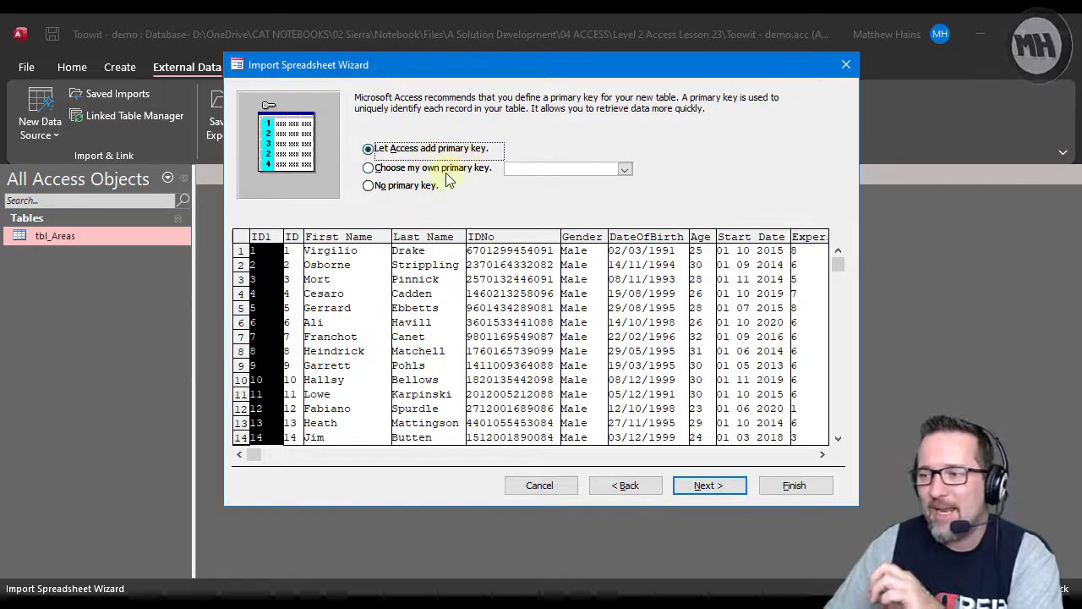
click(448, 170)
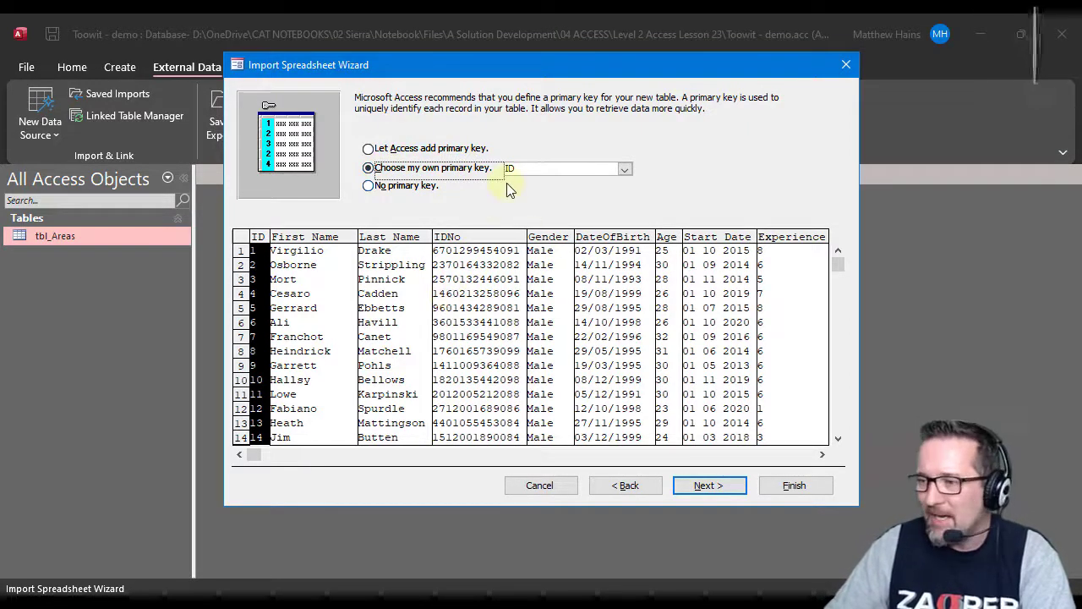
click(630, 168)
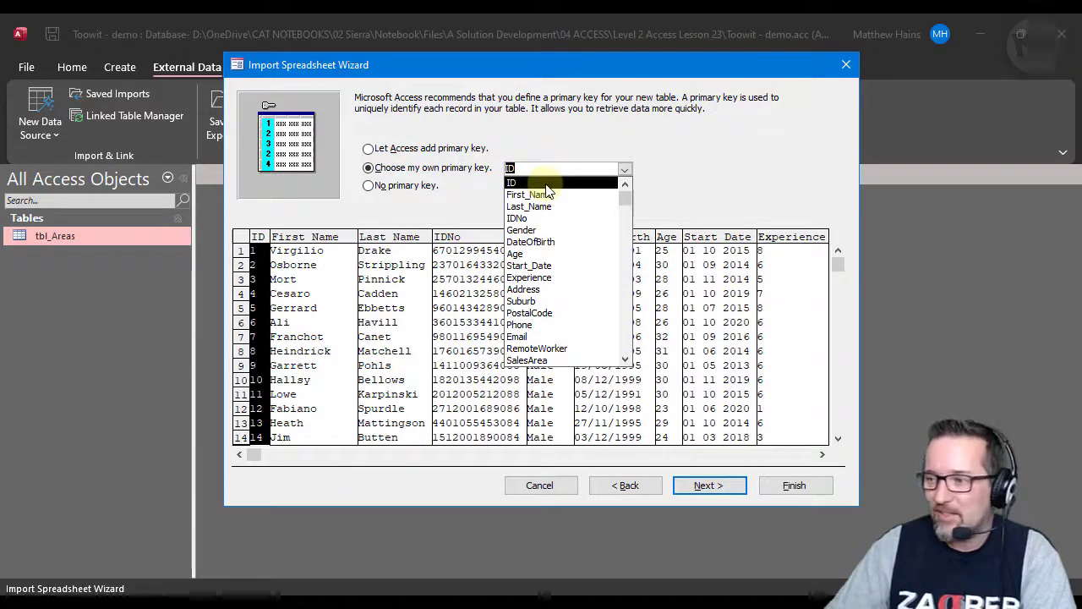
click(551, 183)
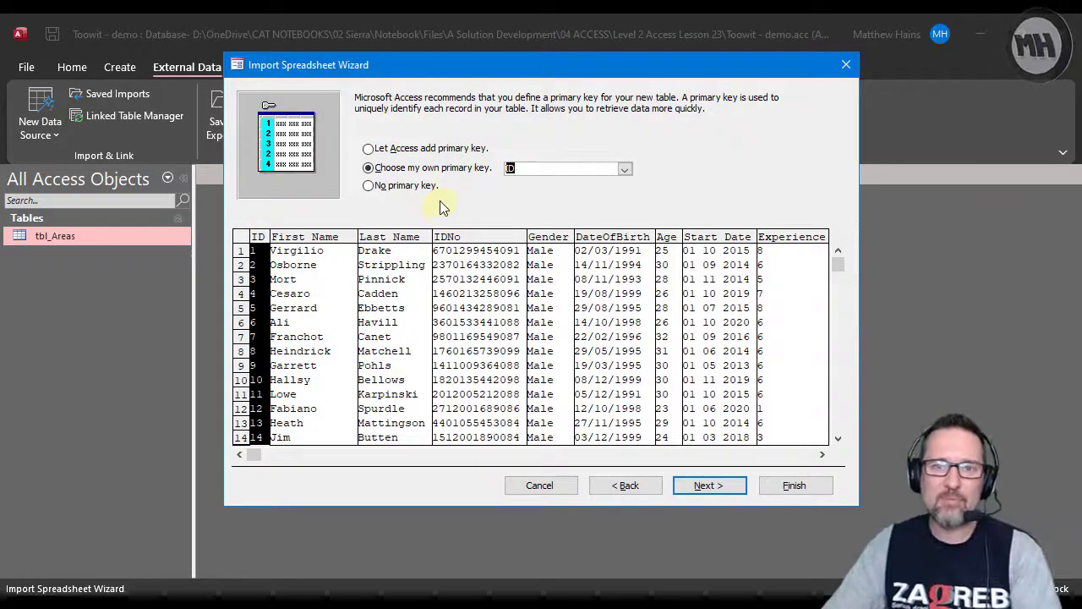
click(426, 151)
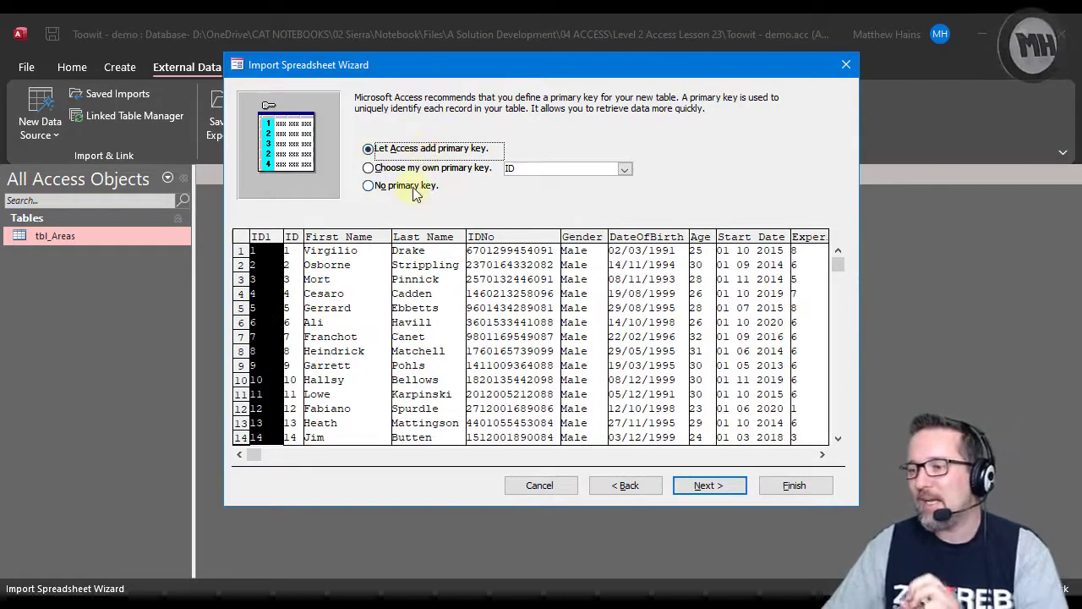
click(413, 188)
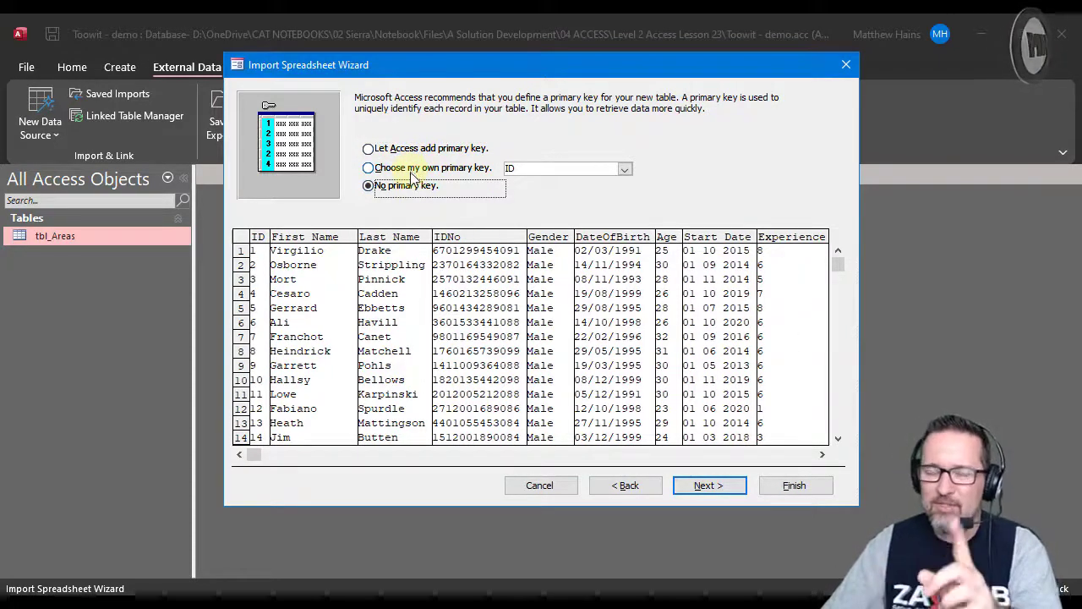
Choose the existing ID field as the new table's own primary key and continue to the table name.
click(423, 168)
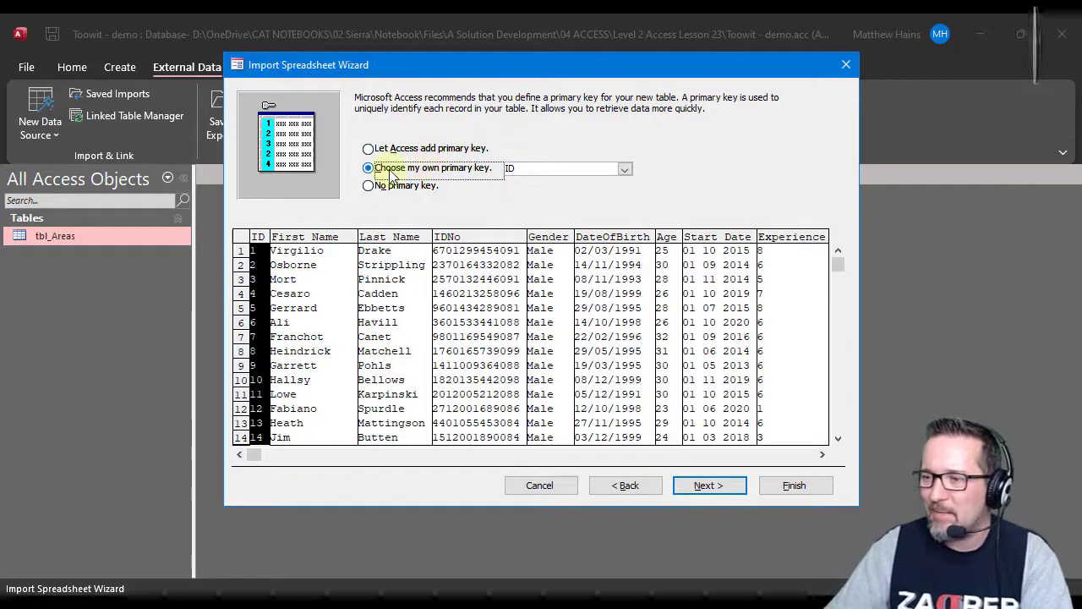
click(624, 173)
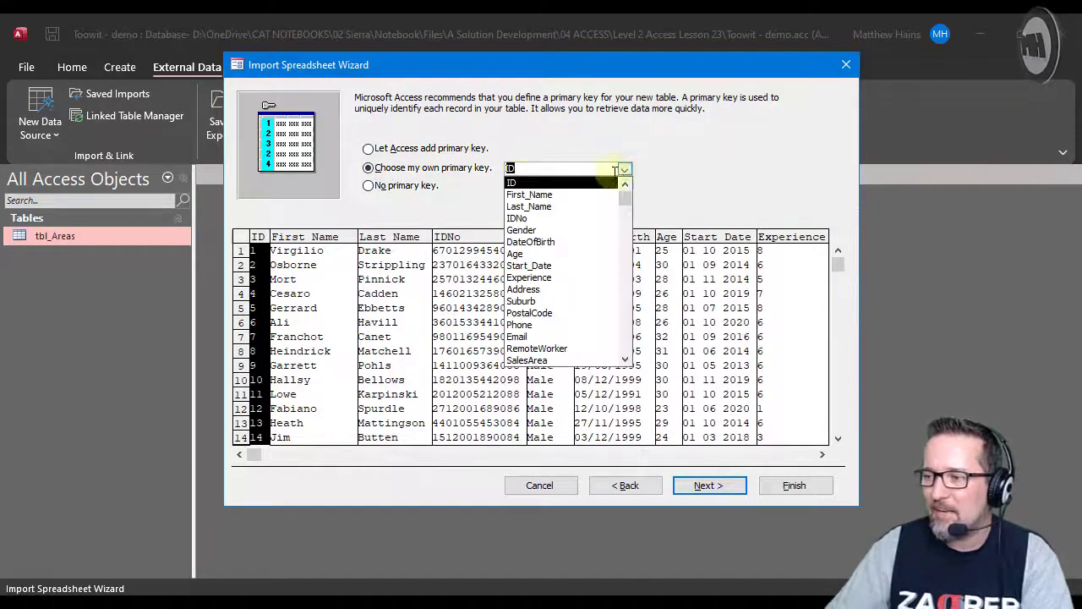
click(525, 182)
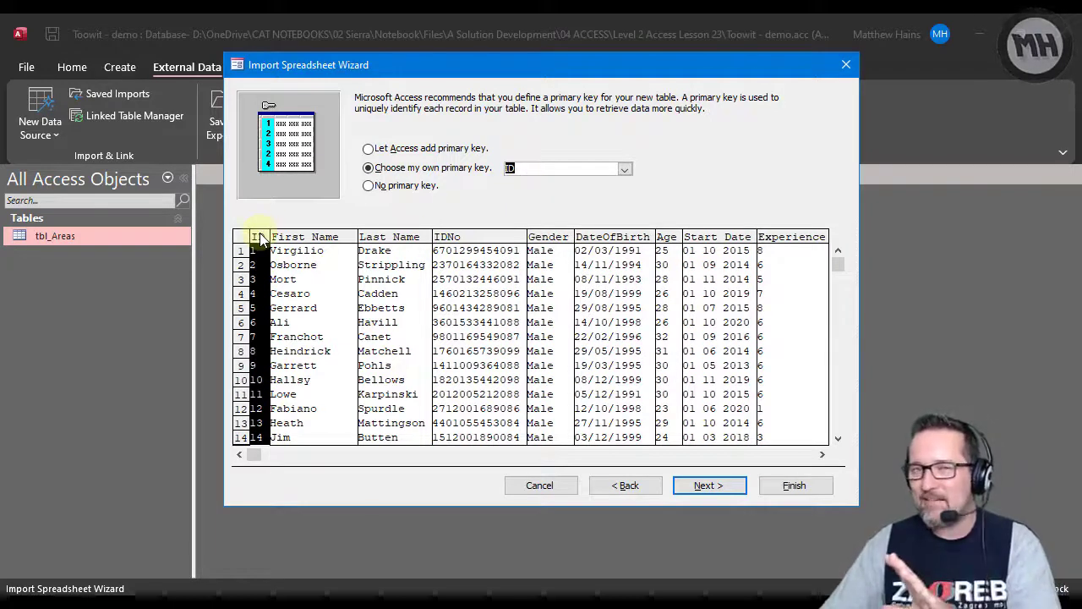
click(380, 149)
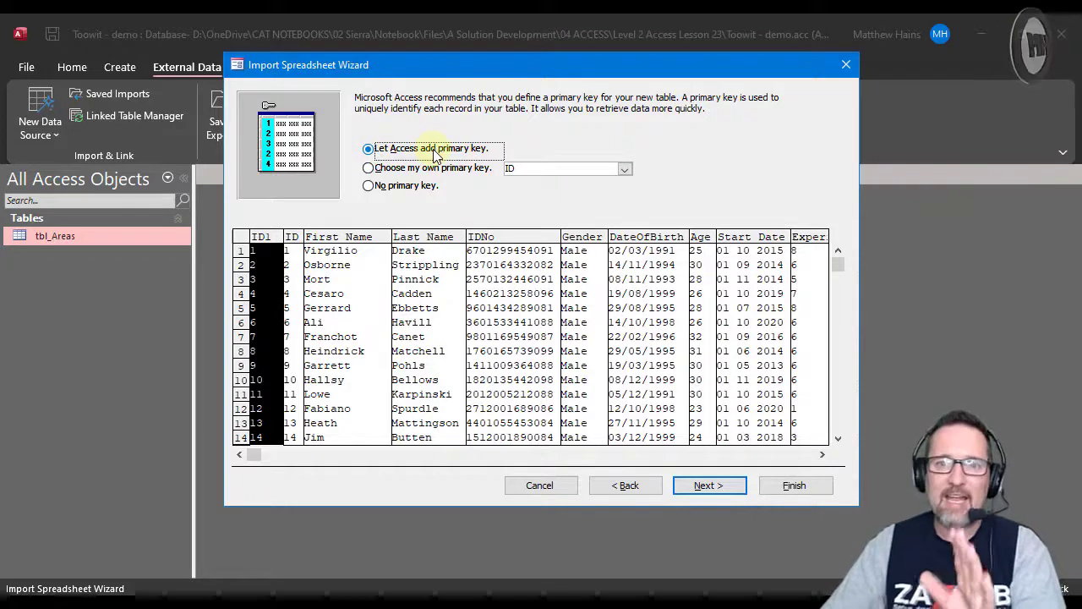
click(389, 167)
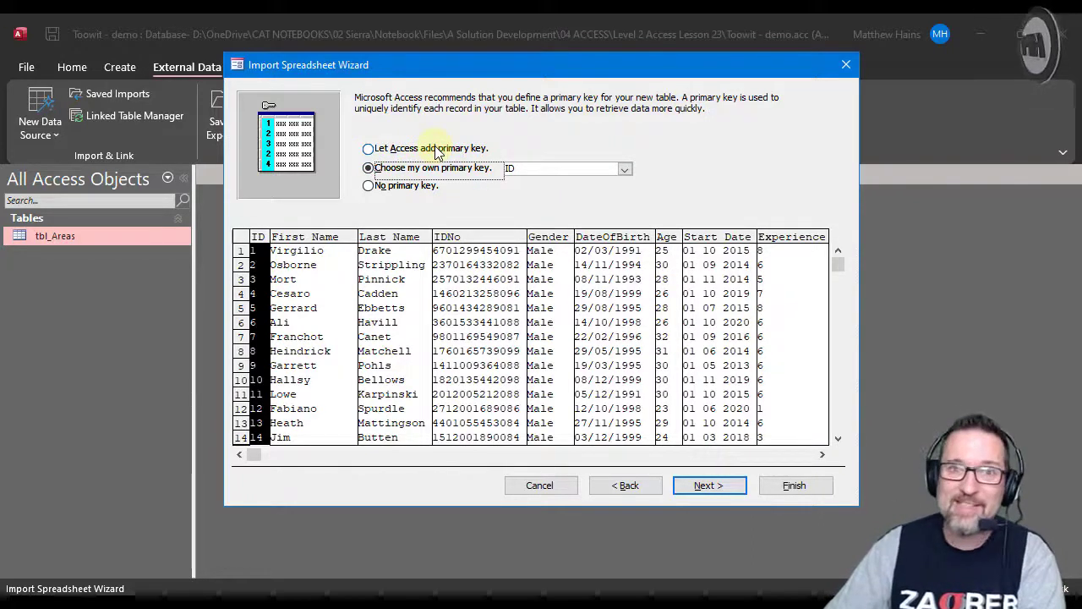
click(709, 485)
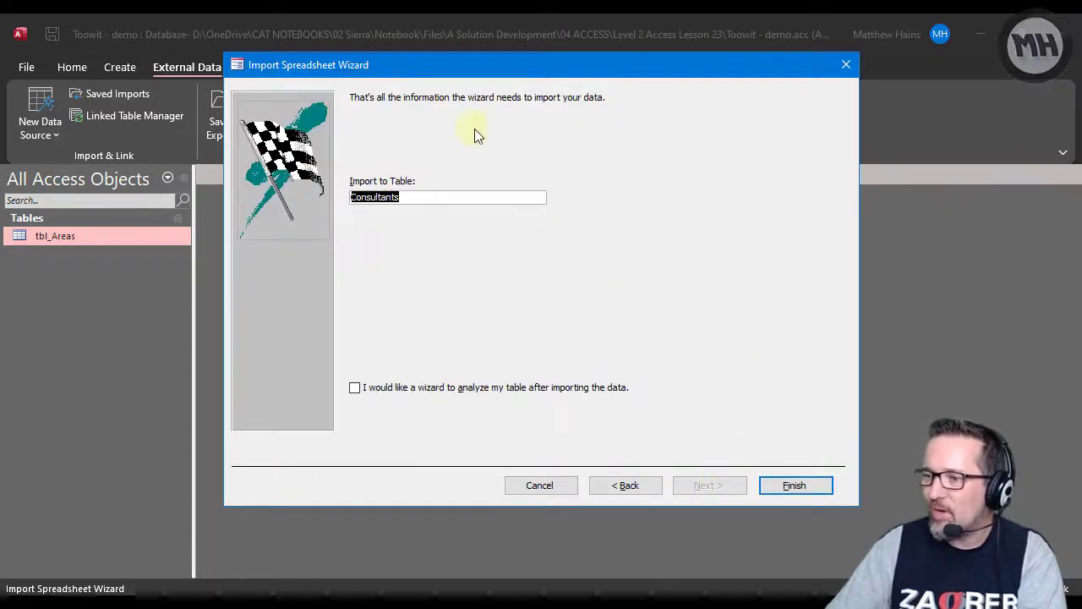
Finish importing the data into a table named Consultants, without saving the import steps.
click(430, 198)
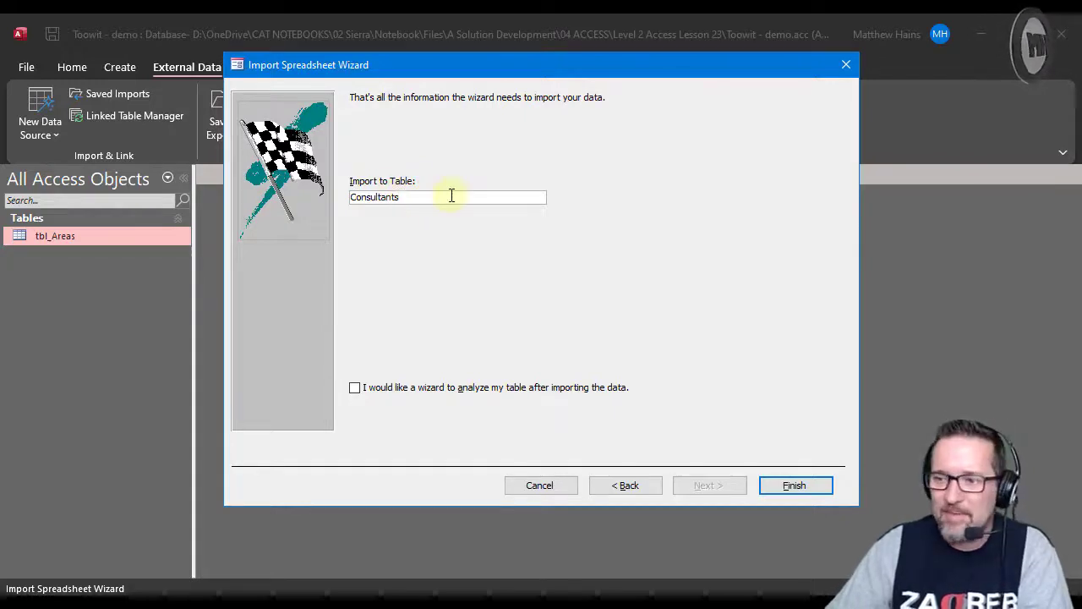
click(822, 488)
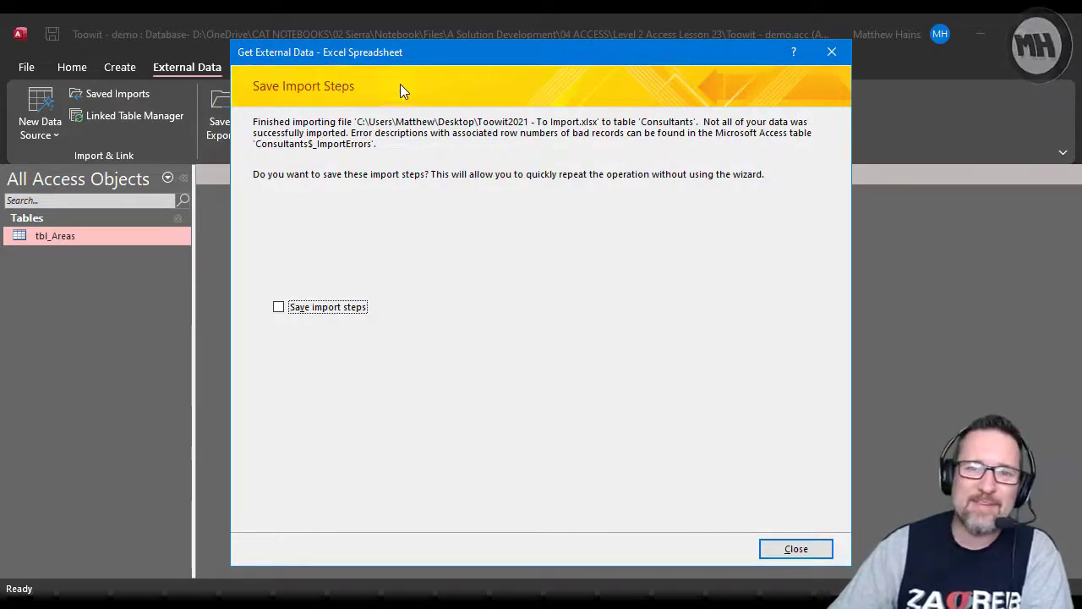
click(799, 550)
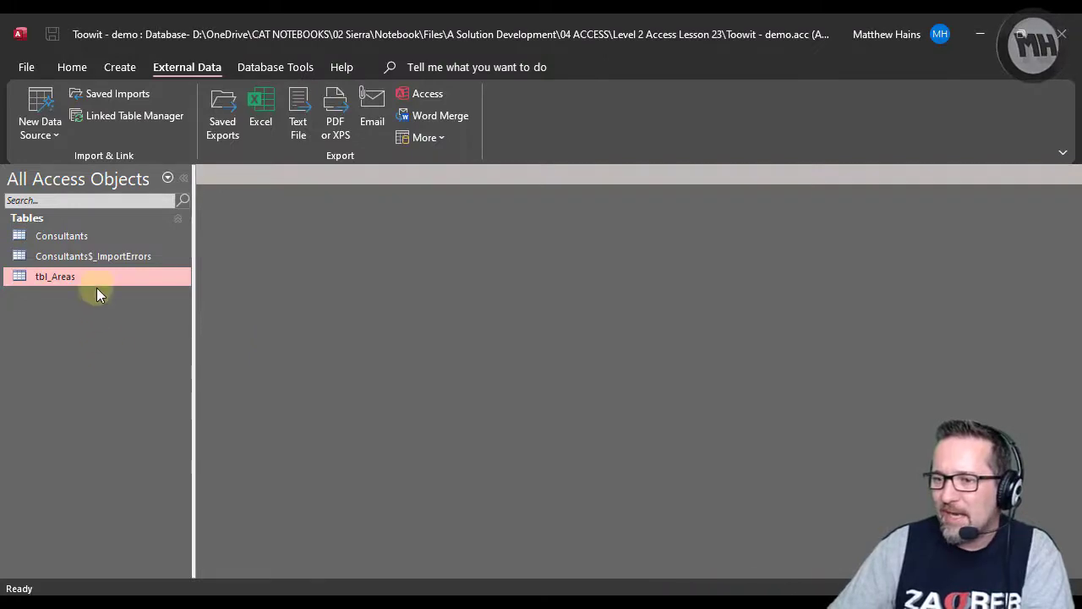
Open the imported Consultants table and widen the IDNo column so its full numbers can be read.
click(91, 235)
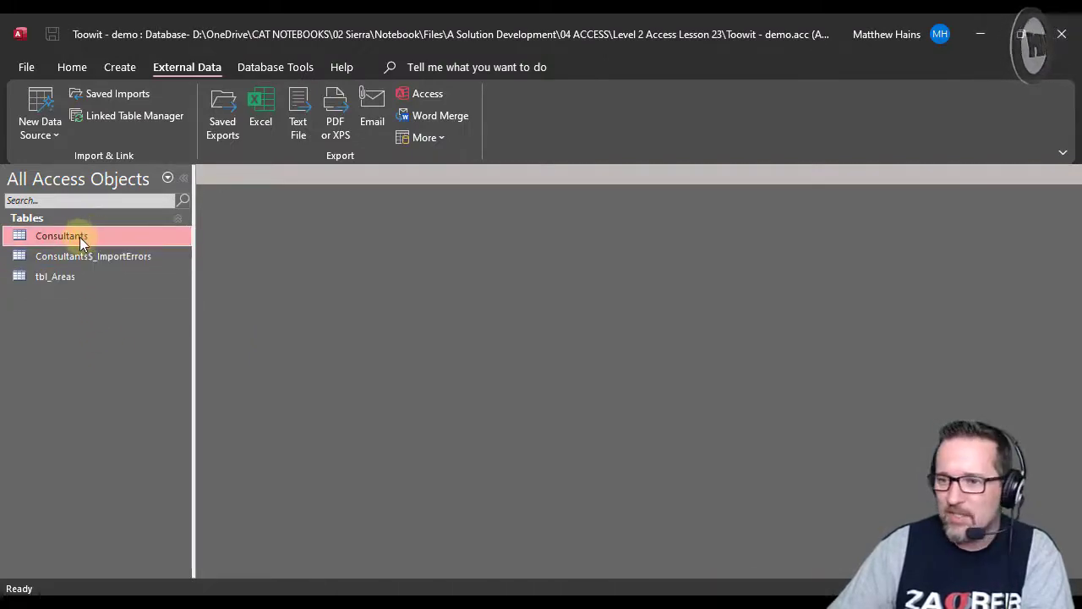
double_click(79, 237)
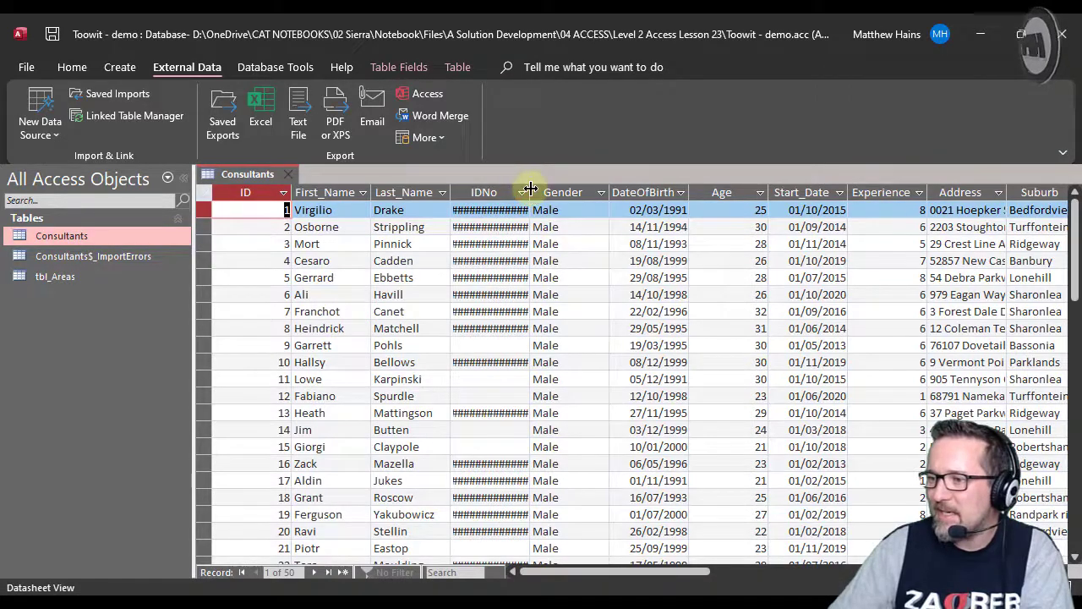
drag(530, 194, 560, 191)
drag(643, 579, 616, 560)
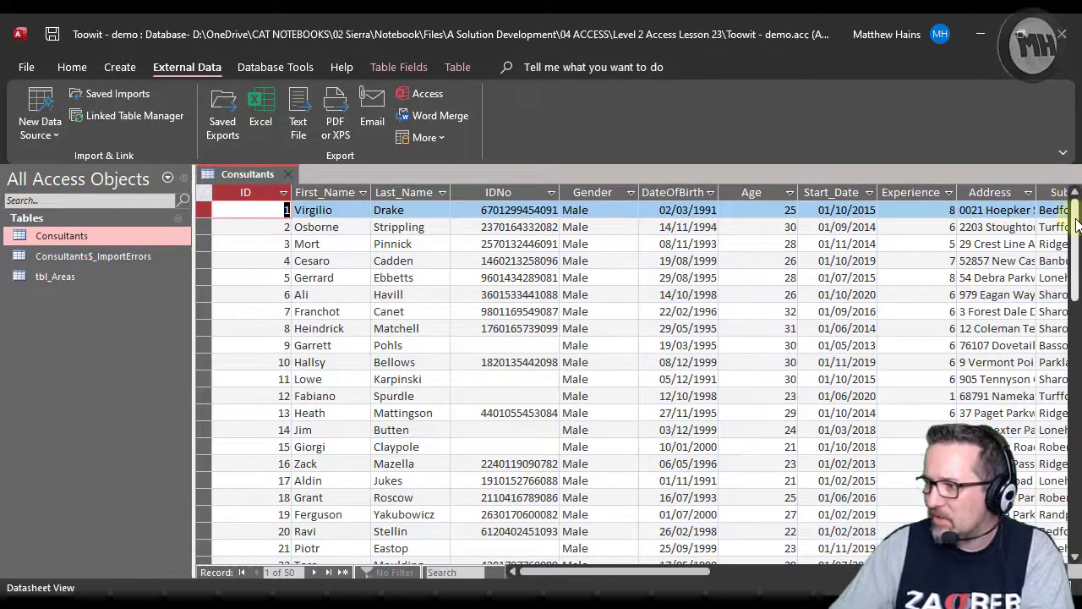
mouse_move(1067, 213)
mouse_down()
mouse_move(1072, 473)
mouse_move(1070, 198)
mouse_up()
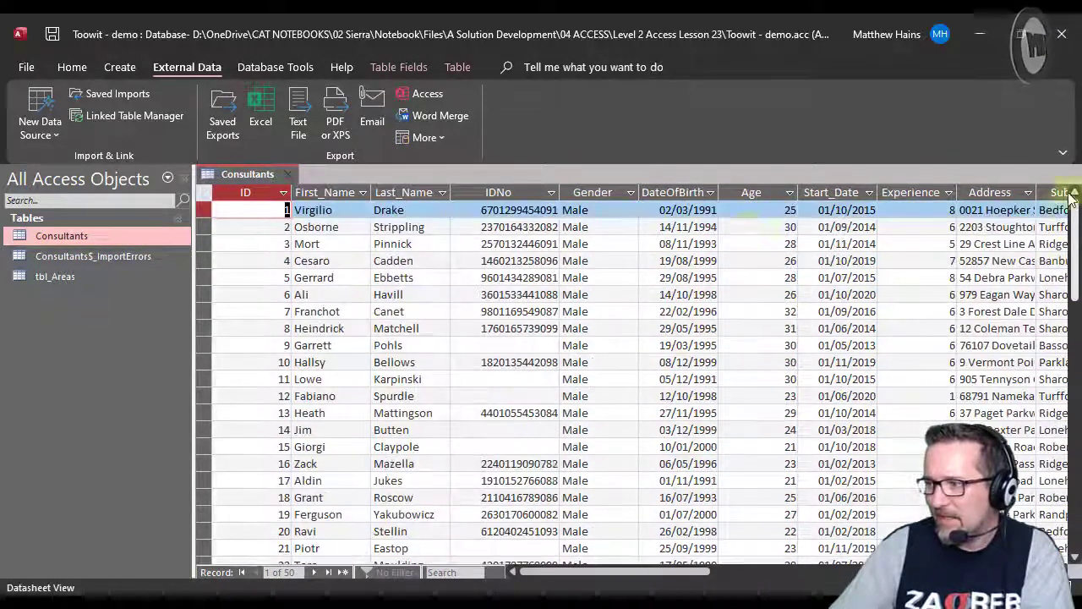
Examine the Consultants$_ImportErrors table with its Error column widened, and close the table.
click(94, 256)
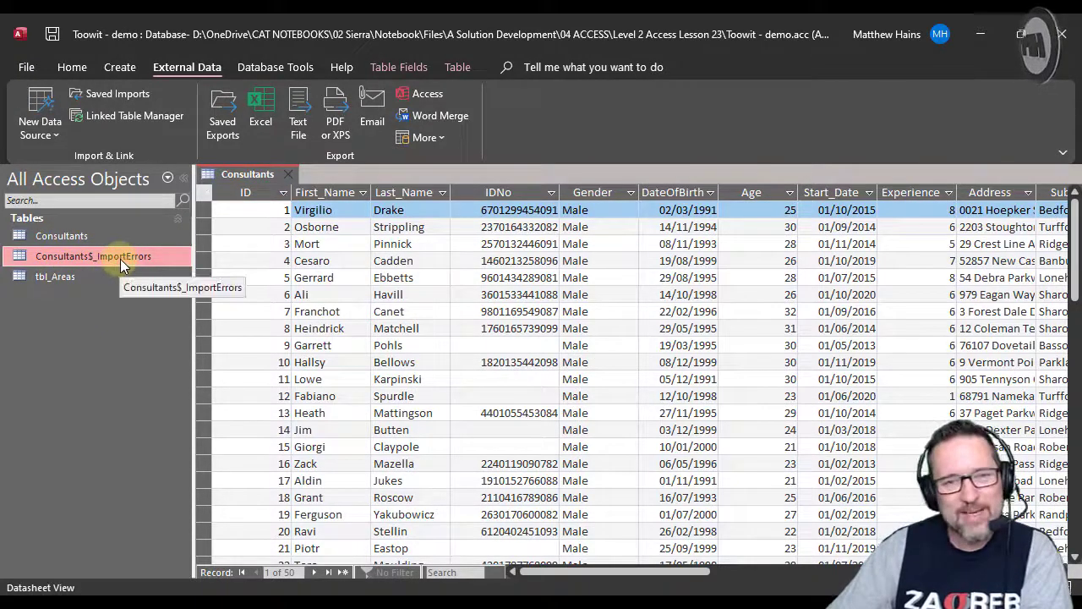
double_click(120, 259)
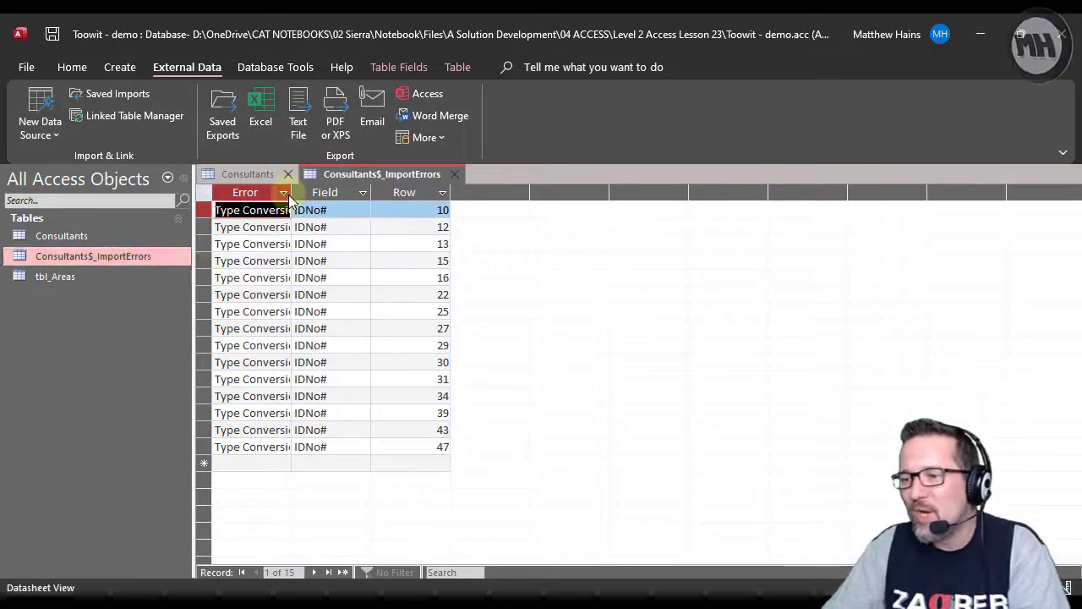
drag(291, 192, 333, 191)
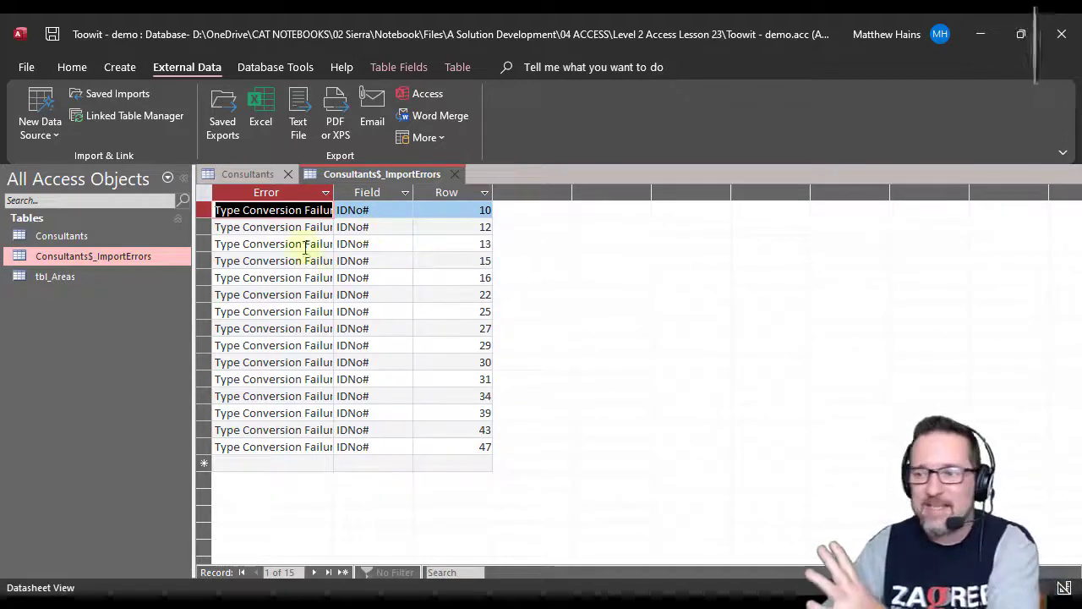
middle_click(427, 176)
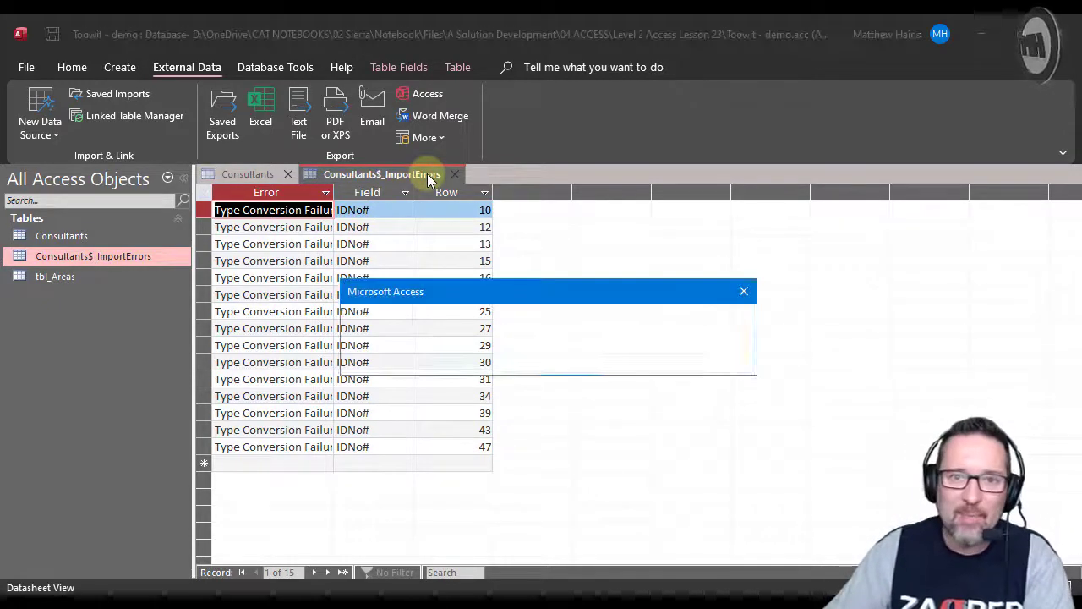
click(570, 367)
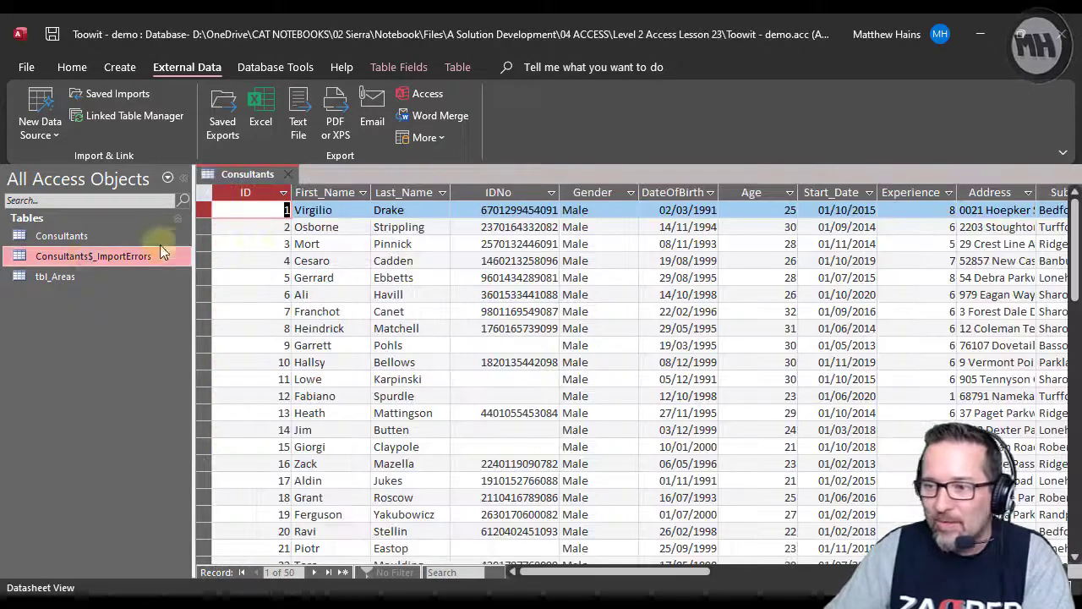
Select the Consultants table and look through the additional export formats.
click(51, 236)
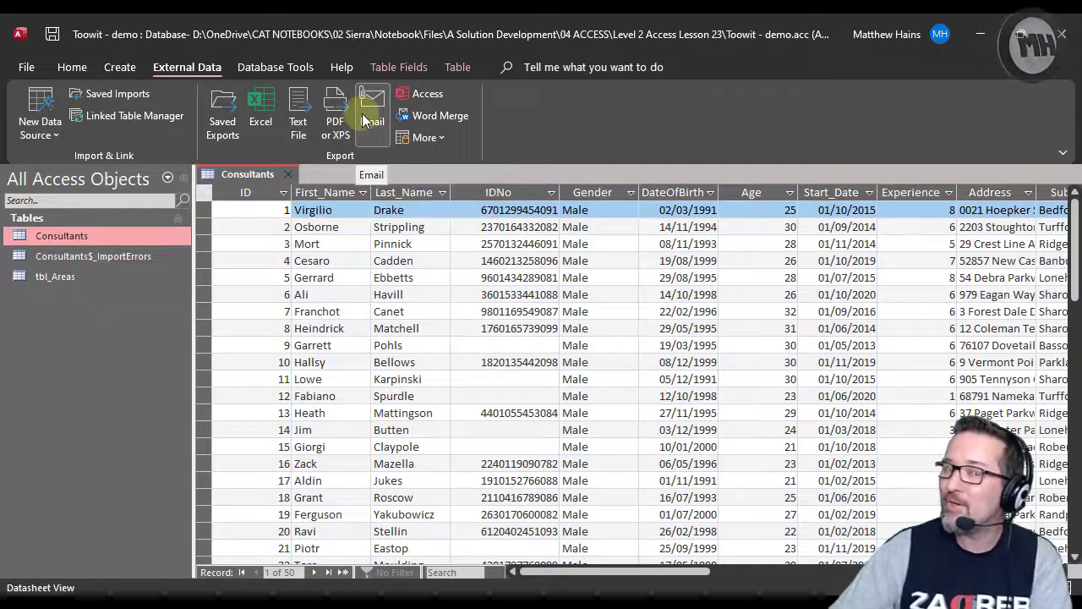
click(438, 139)
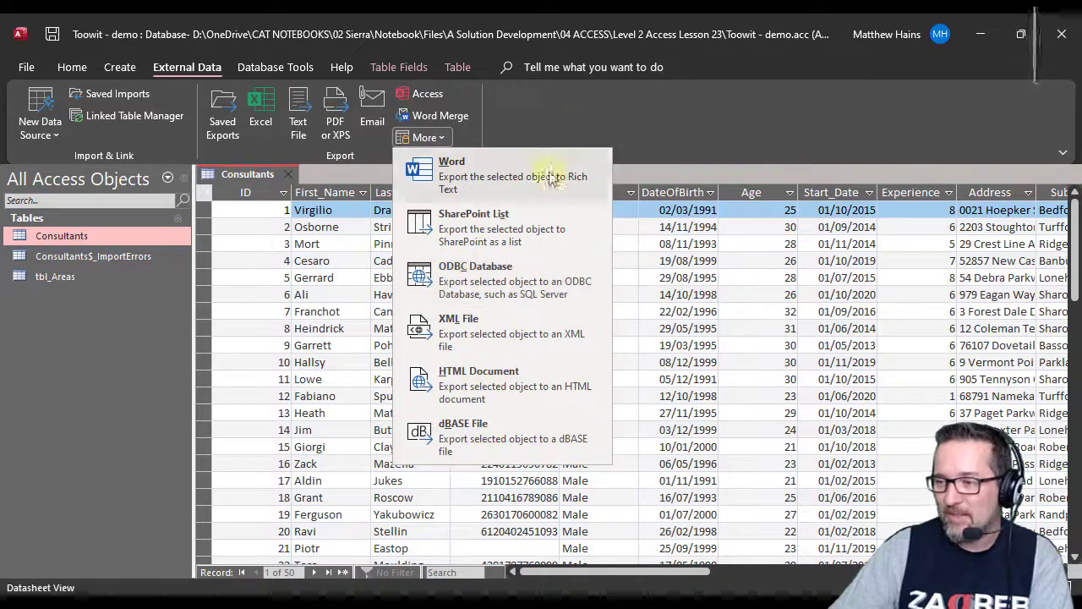
click(565, 126)
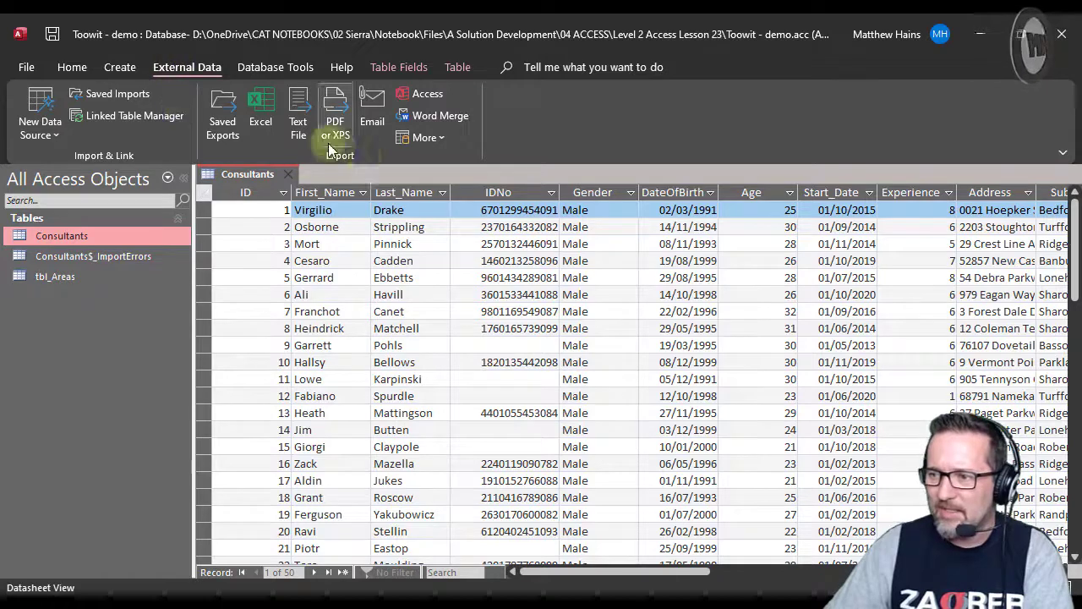
Export the Consultants table to Consultants.xlsx on the Desktop as an Excel Workbook, without formatting and layout.
click(271, 124)
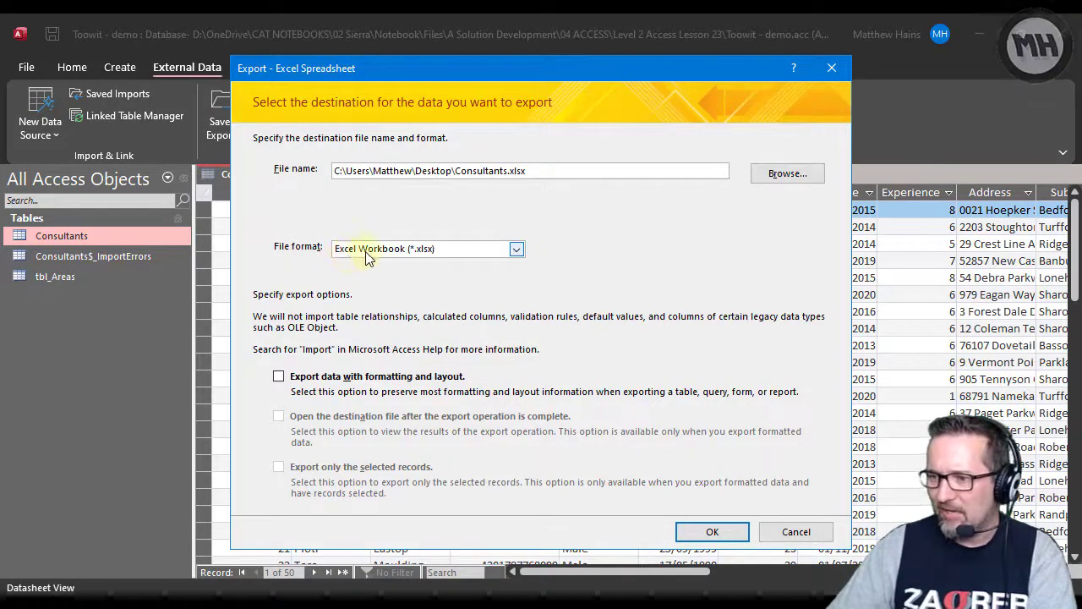
click(706, 530)
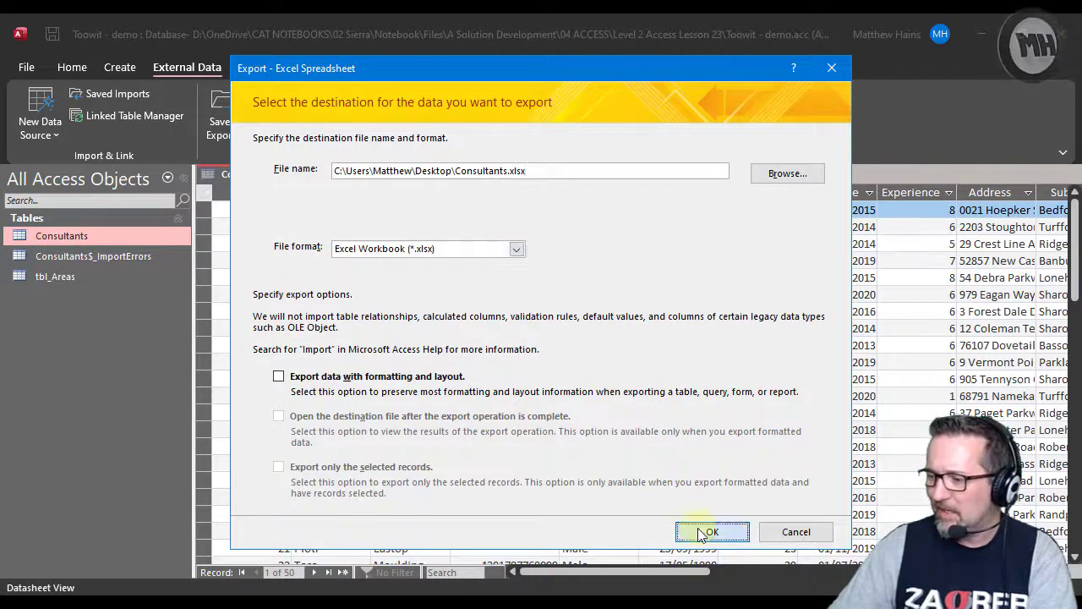
click(795, 538)
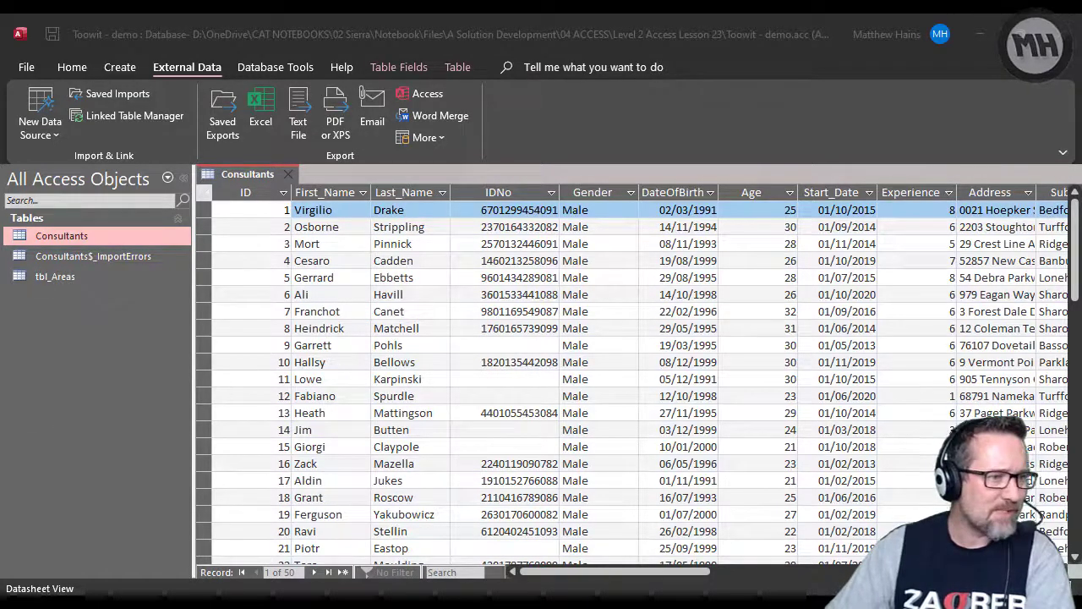
Open the exported Consultants.xlsx in Excel and examine its records down to the last row.
drag(1, 271, 718, 13)
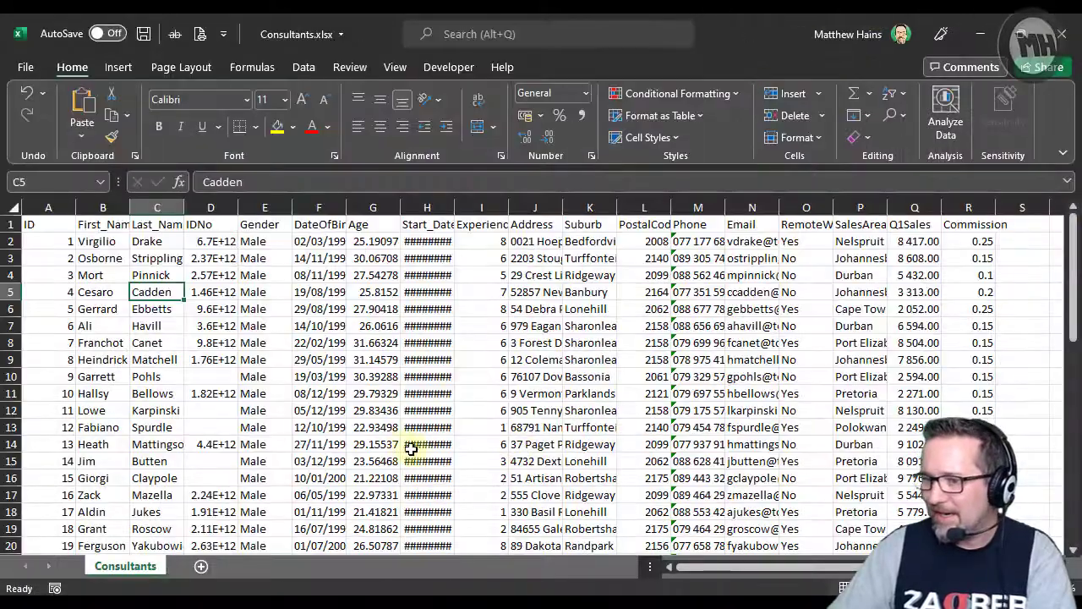
scroll(410, 449, down, 7)
scroll(571, 457, down, 5)
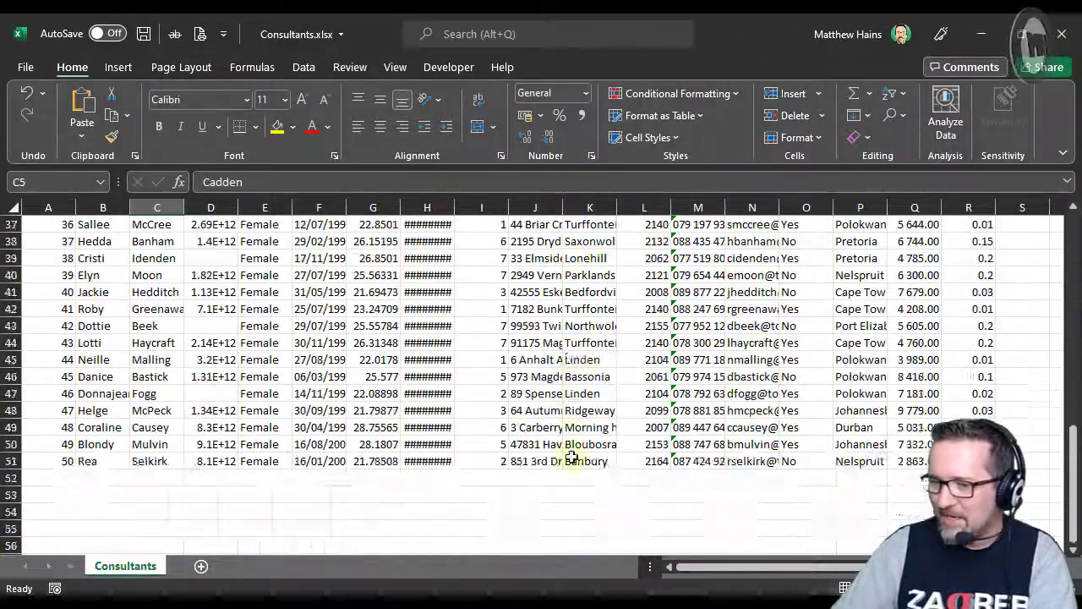
scroll(571, 457, up, 12)
click(972, 383)
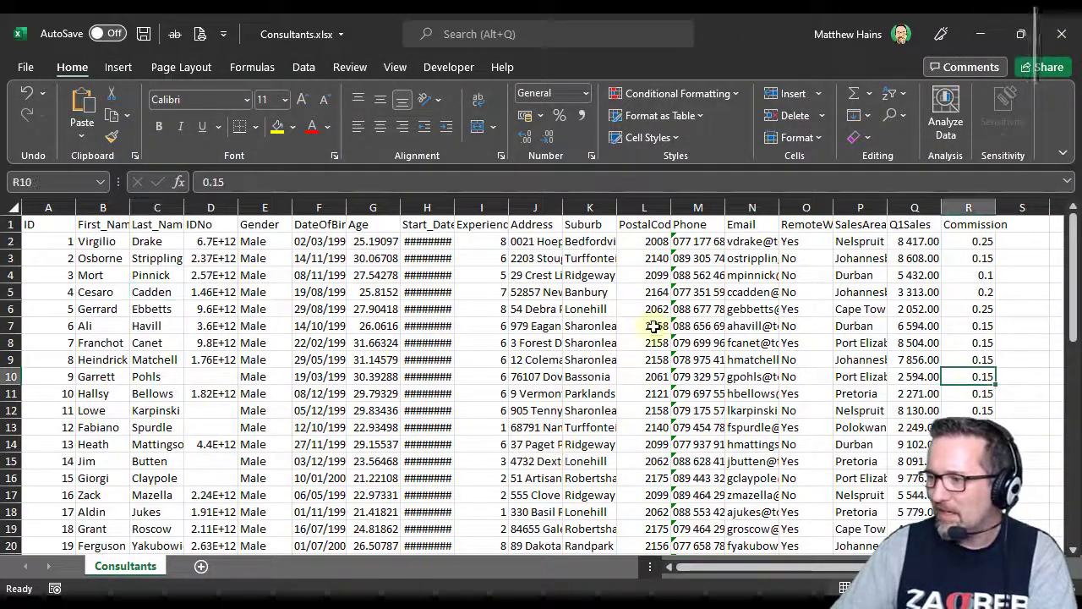
Widen the Suburb and Start_Date columns for viewing and close the workbook without saving the changes.
drag(616, 206, 669, 206)
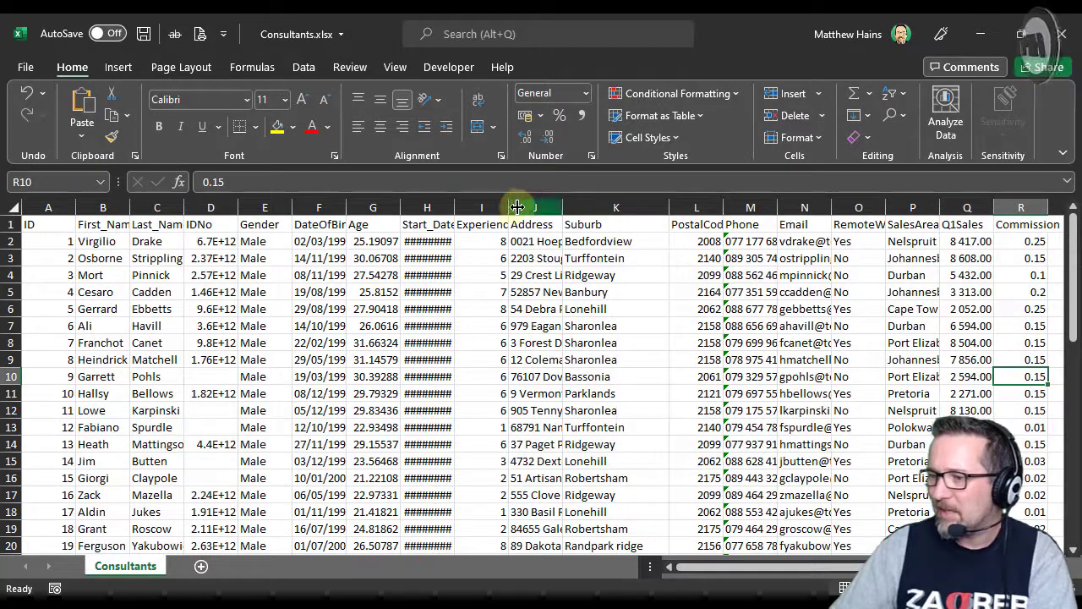
click(535, 206)
drag(454, 206, 495, 206)
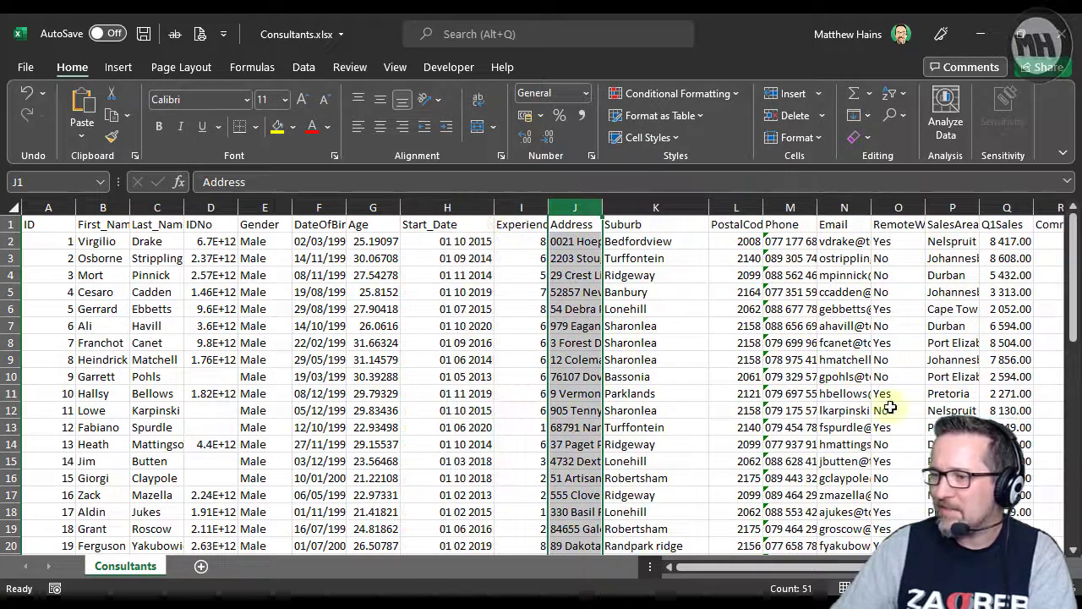
click(1060, 34)
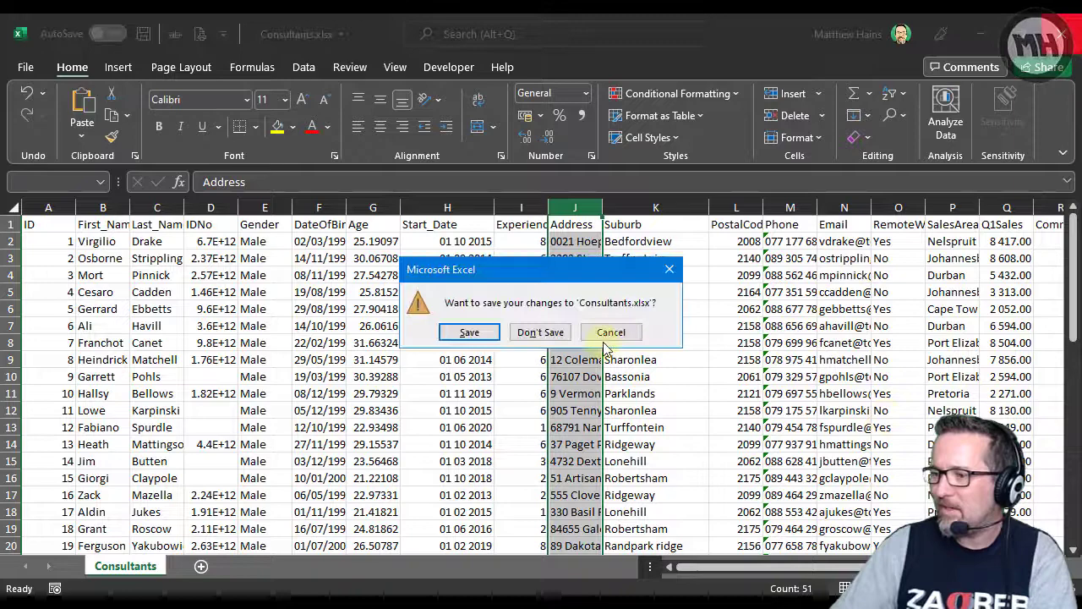
click(541, 332)
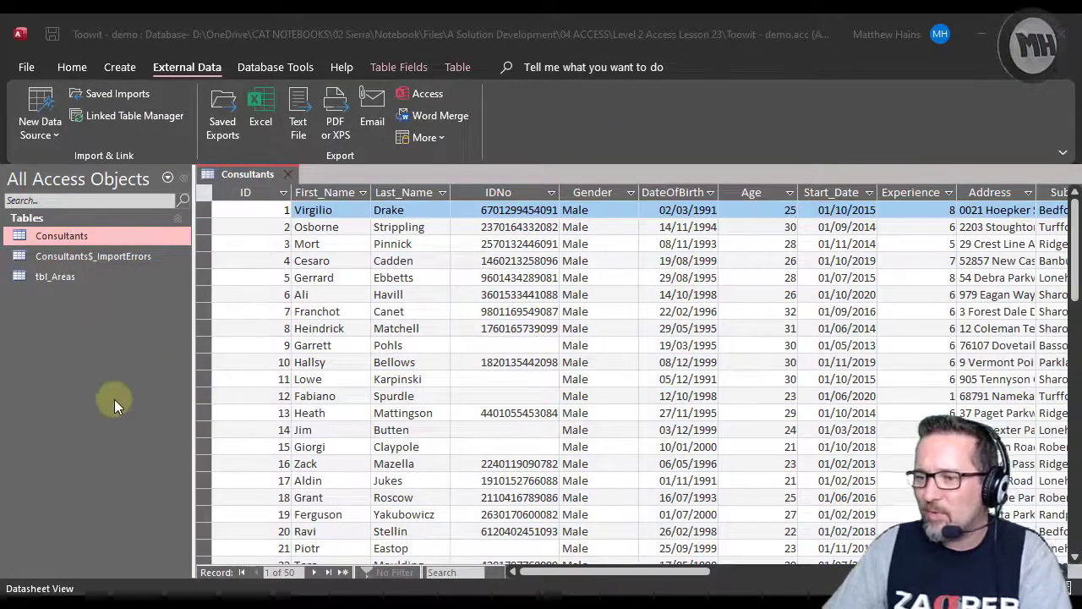